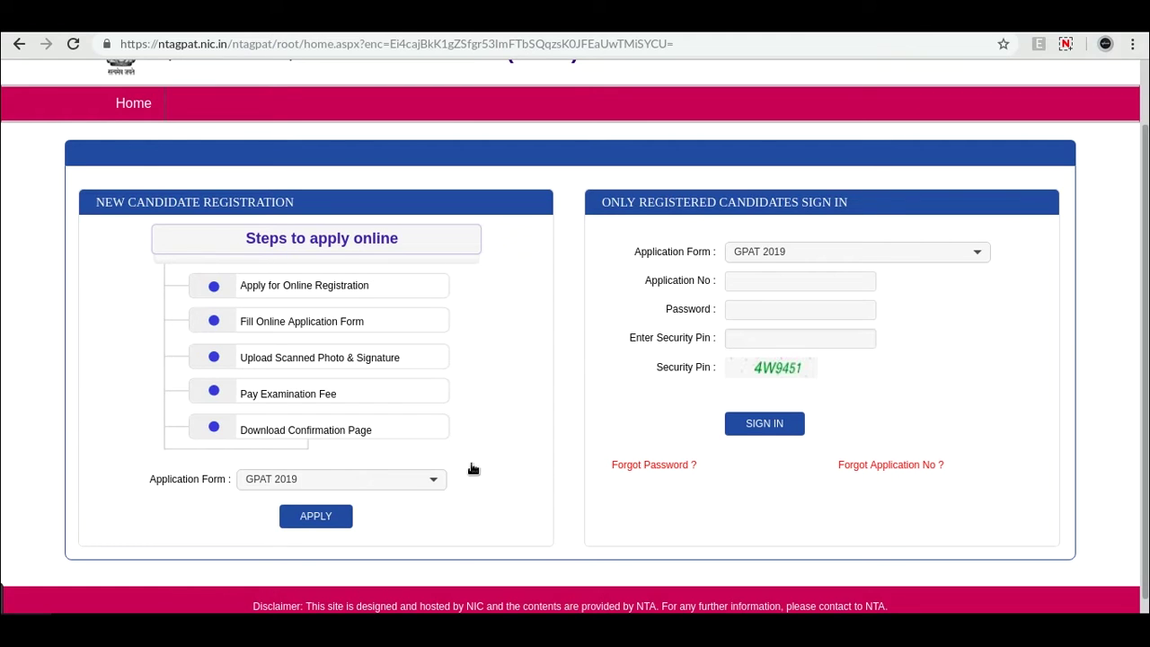
- Choose GPAT 2019 in the Application Form list and apply as a new candidate
left_click(434, 483)
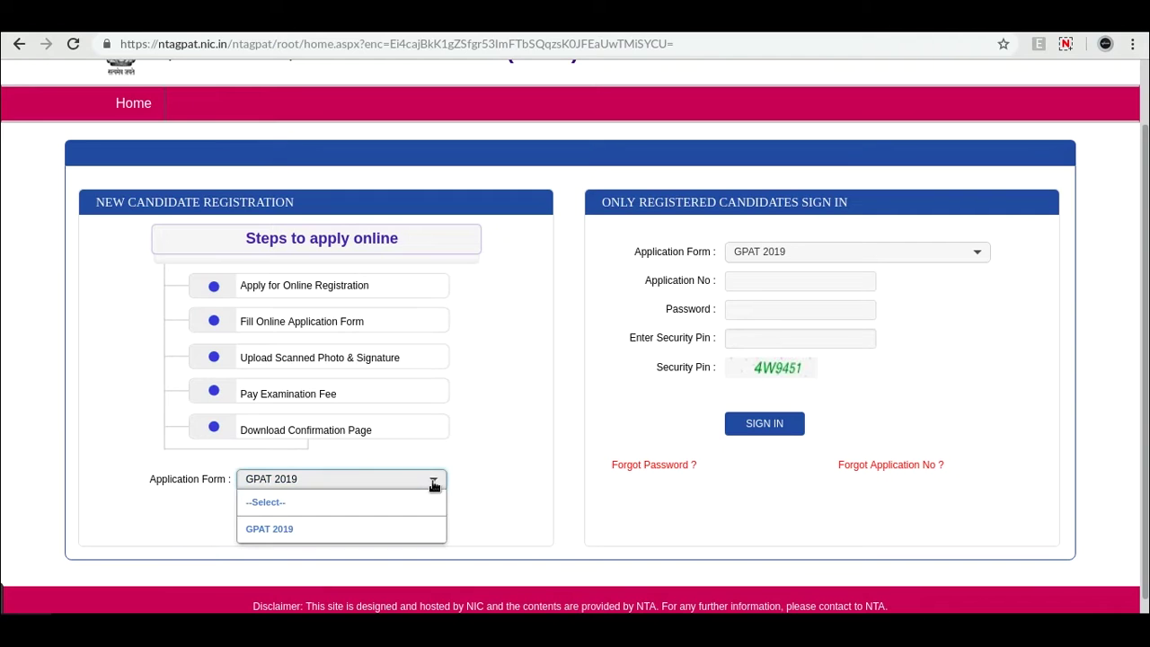
left_click(398, 536)
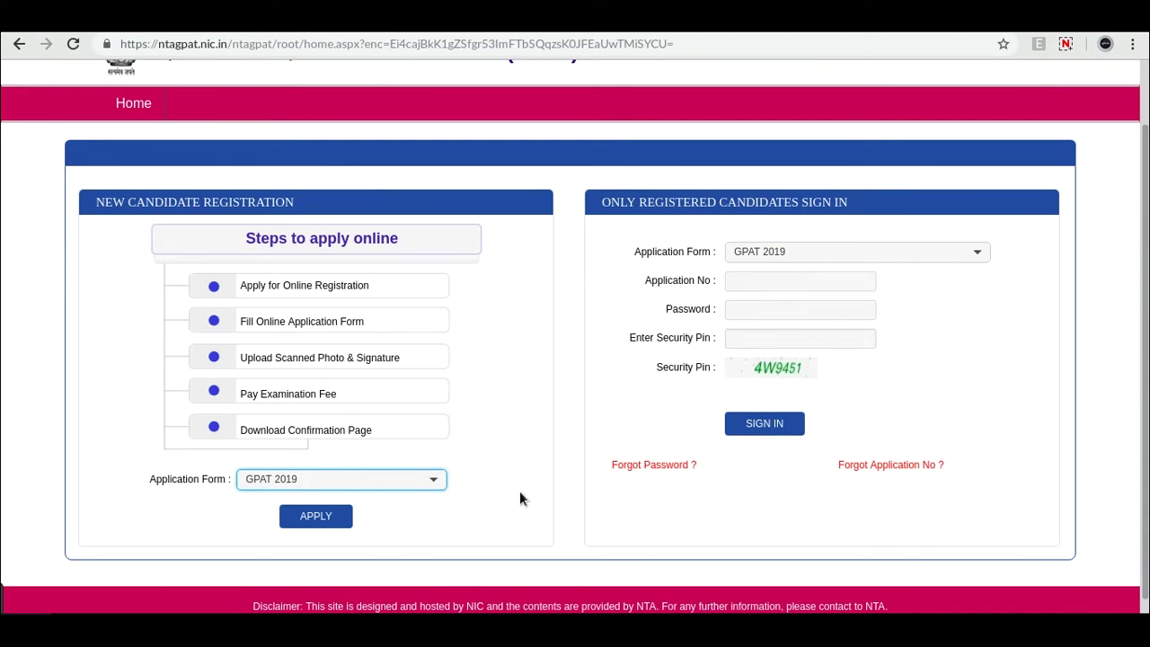
left_click(334, 519)
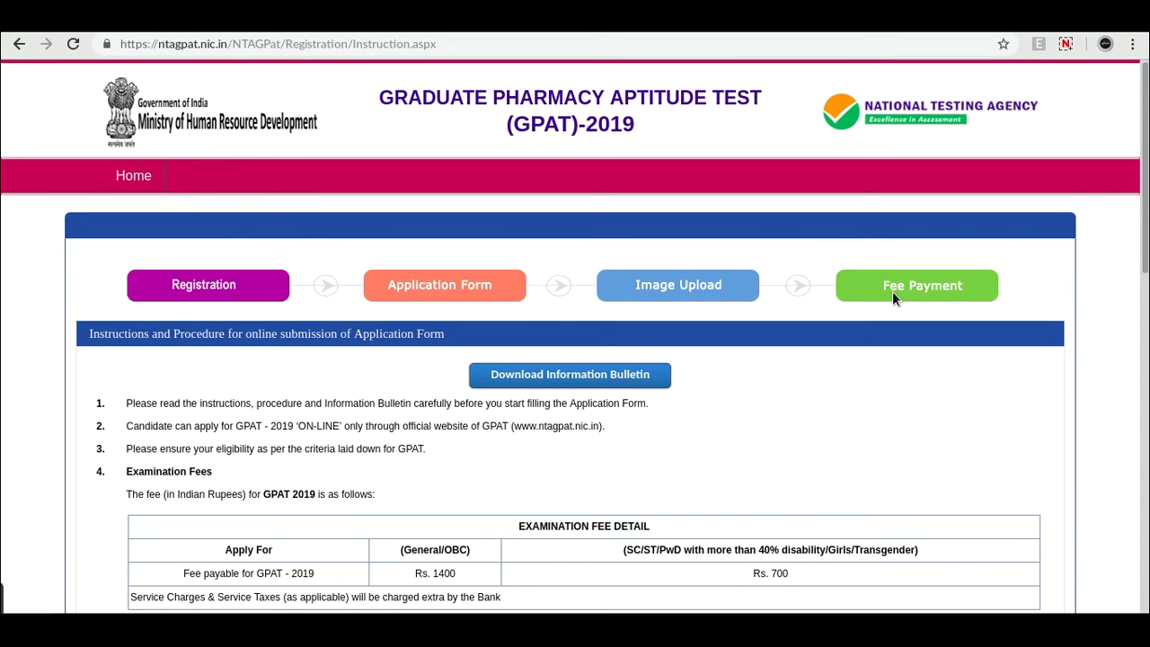
- Read through the instructions, tick the Information Bulletin declaration and proceed to the registration form
scroll(757, 396, "down", 3)
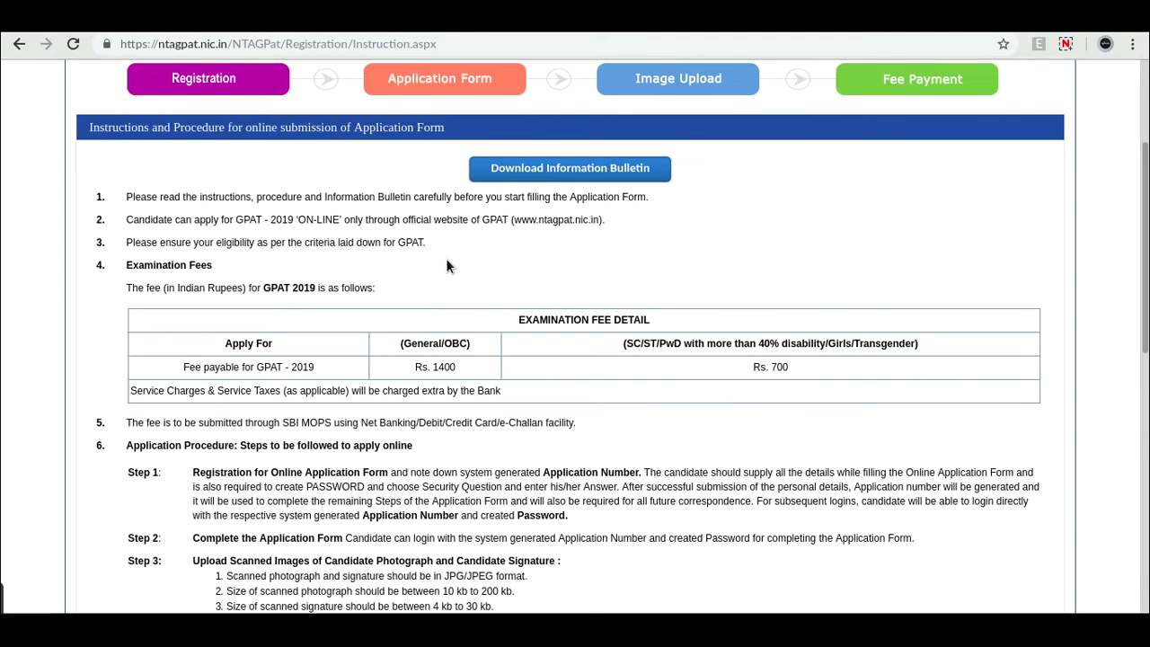
scroll(447, 265, "down", 1)
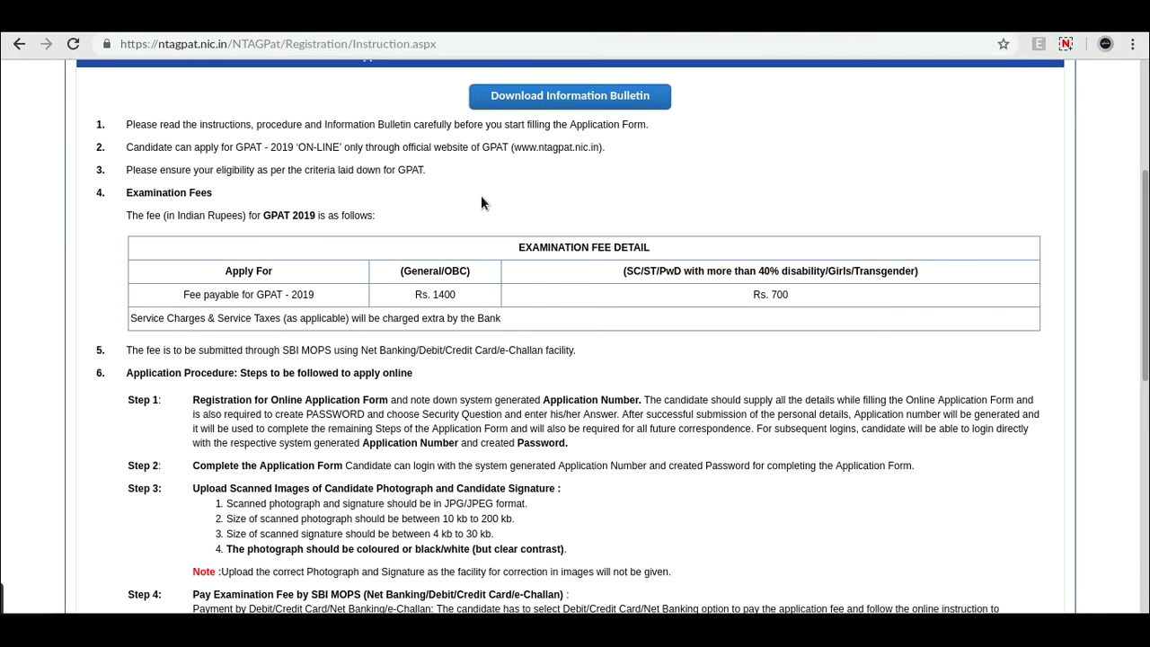
scroll(518, 359, "down", 3)
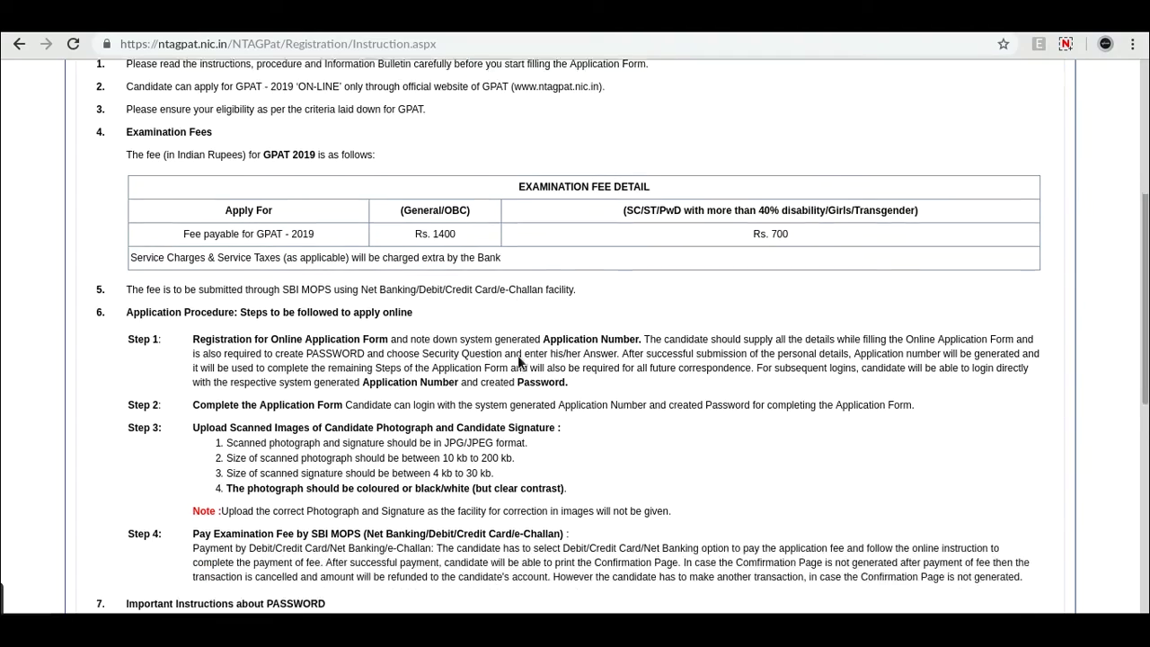
scroll(517, 355, "down", 3)
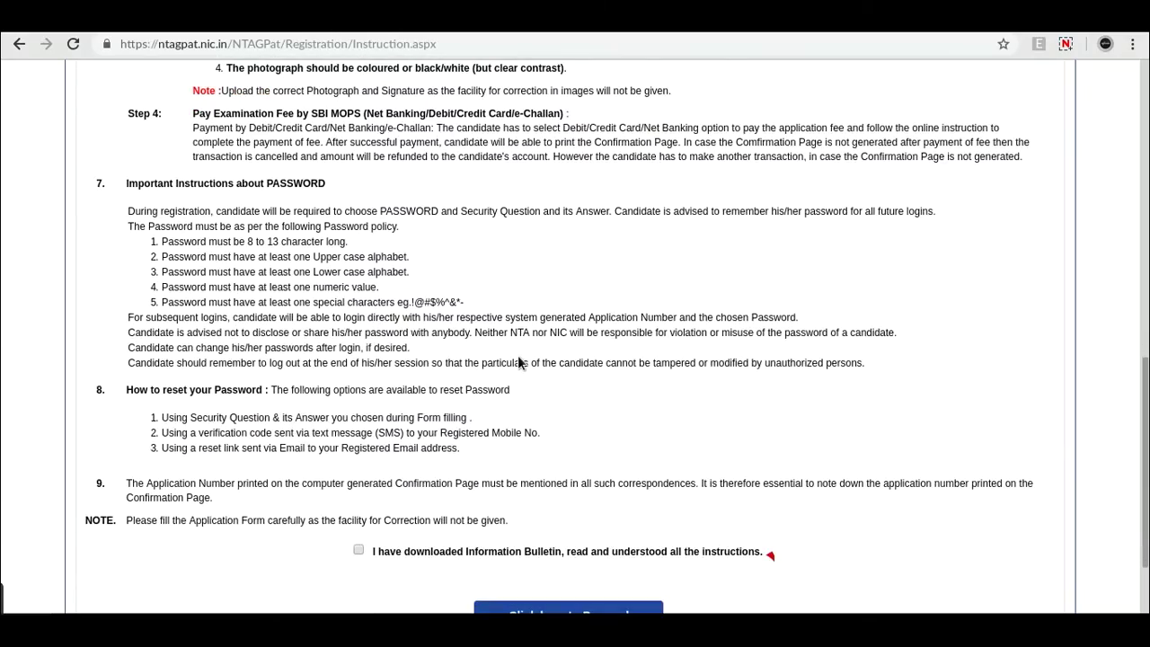
scroll(517, 358, "down", 1)
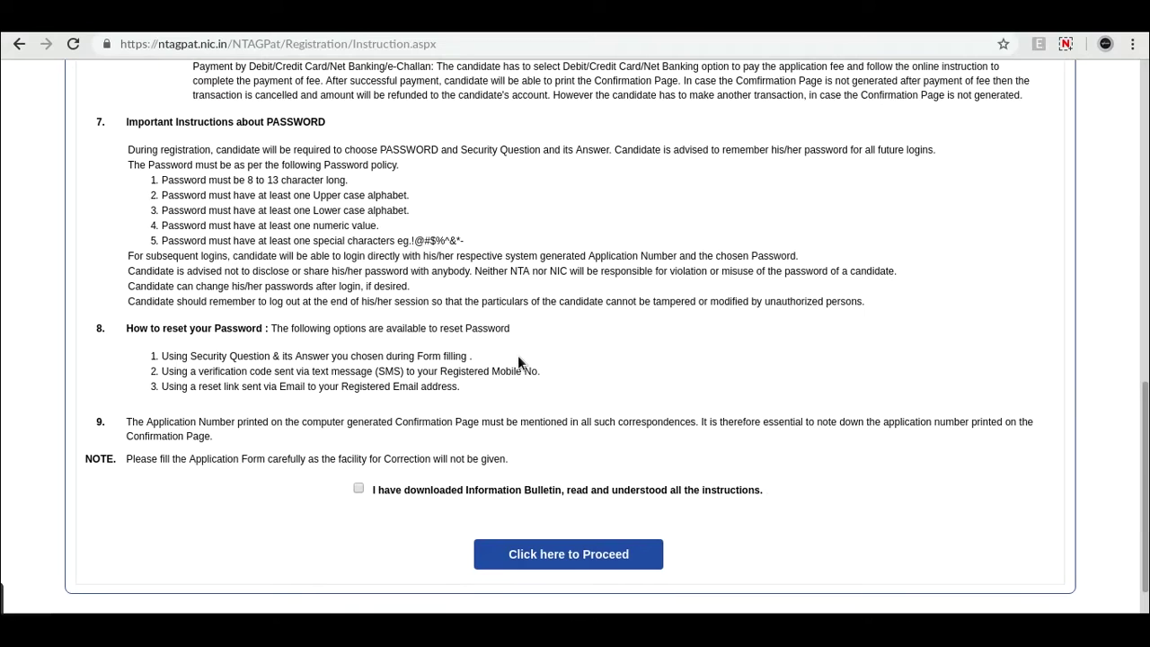
scroll(518, 362, "down", 1)
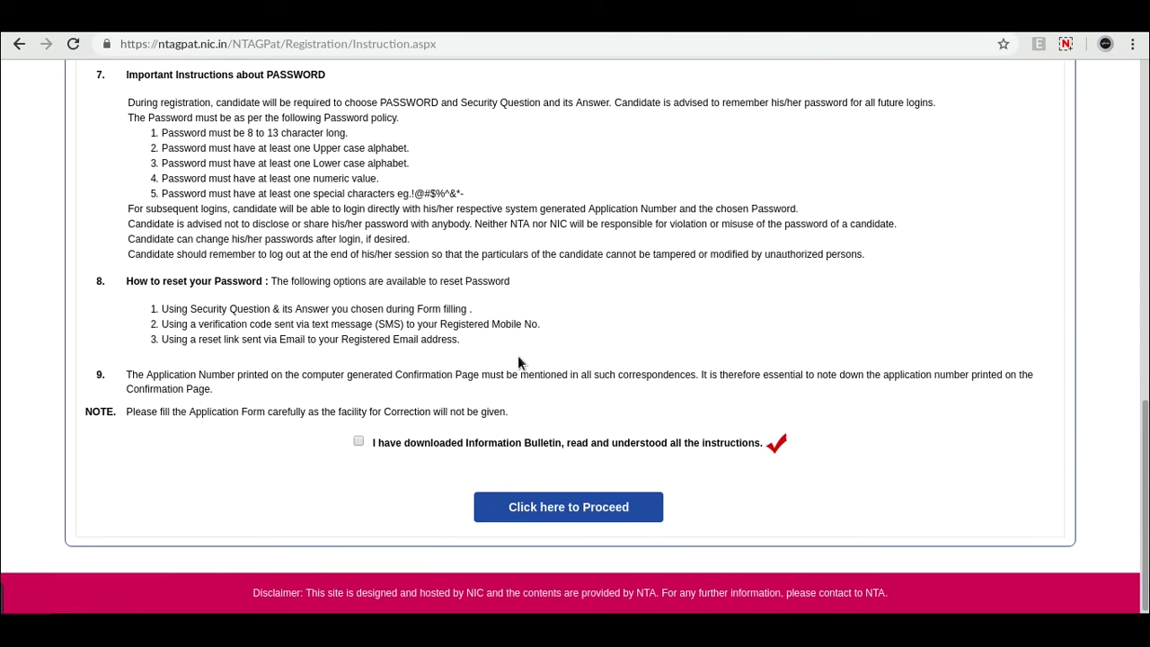
left_click(358, 441)
left_click(545, 508)
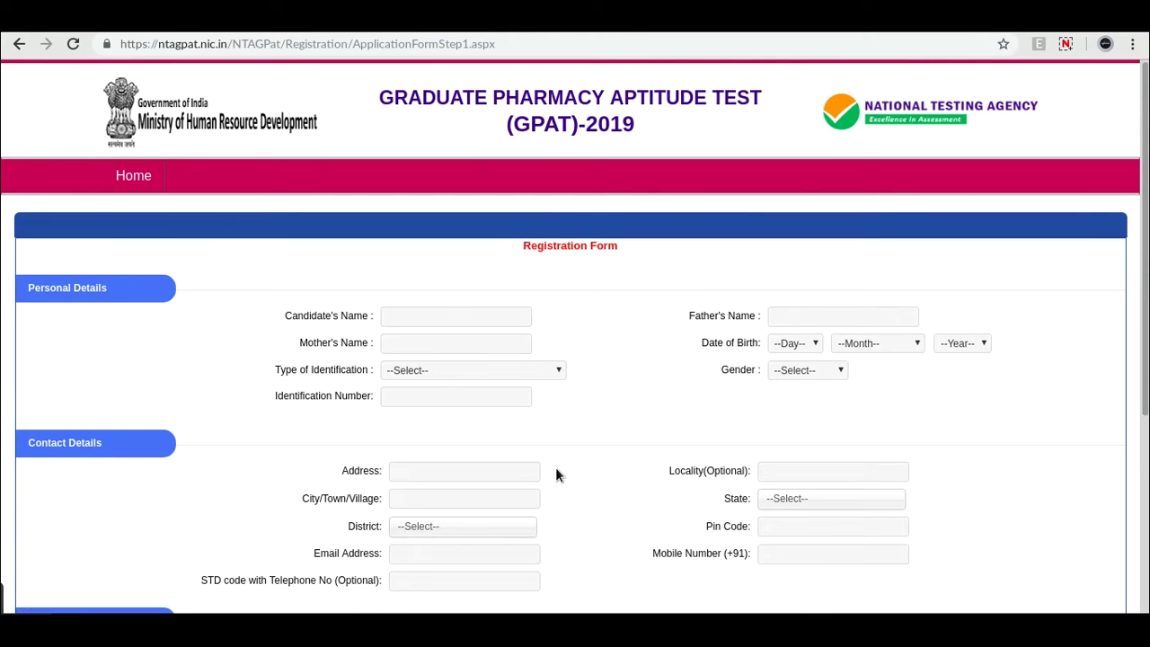
- Enter the candidate's, father's and mother's names
scroll(556, 473, "down", 3)
scroll(555, 473, "down", 2)
scroll(555, 474, "up", 1)
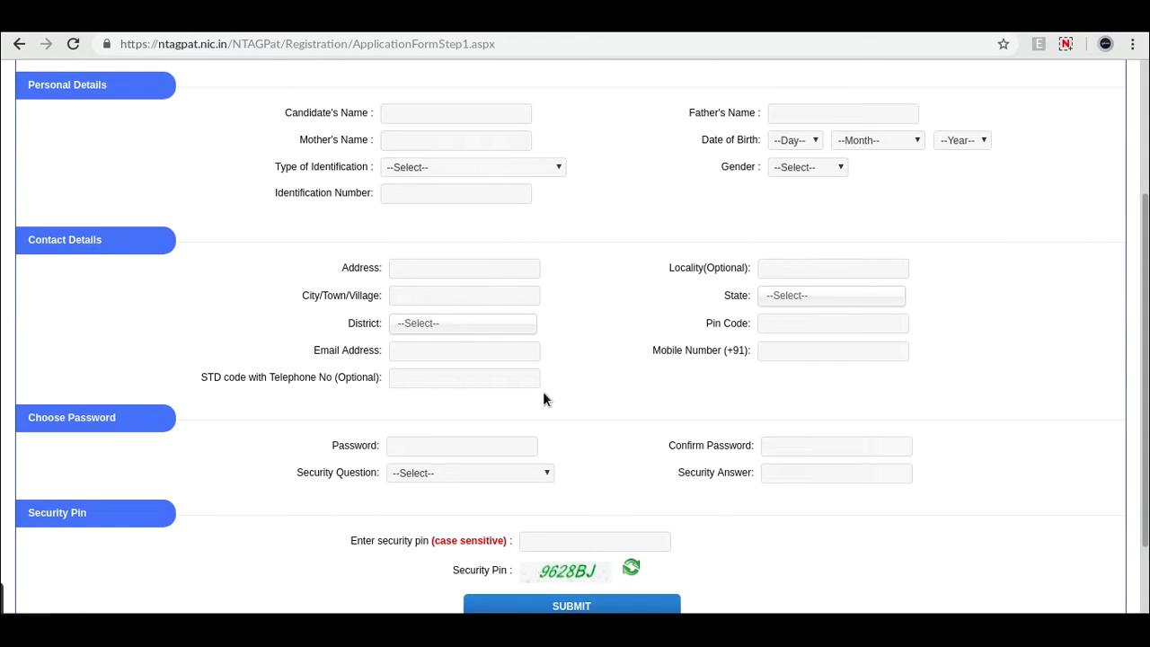
left_click(455, 114)
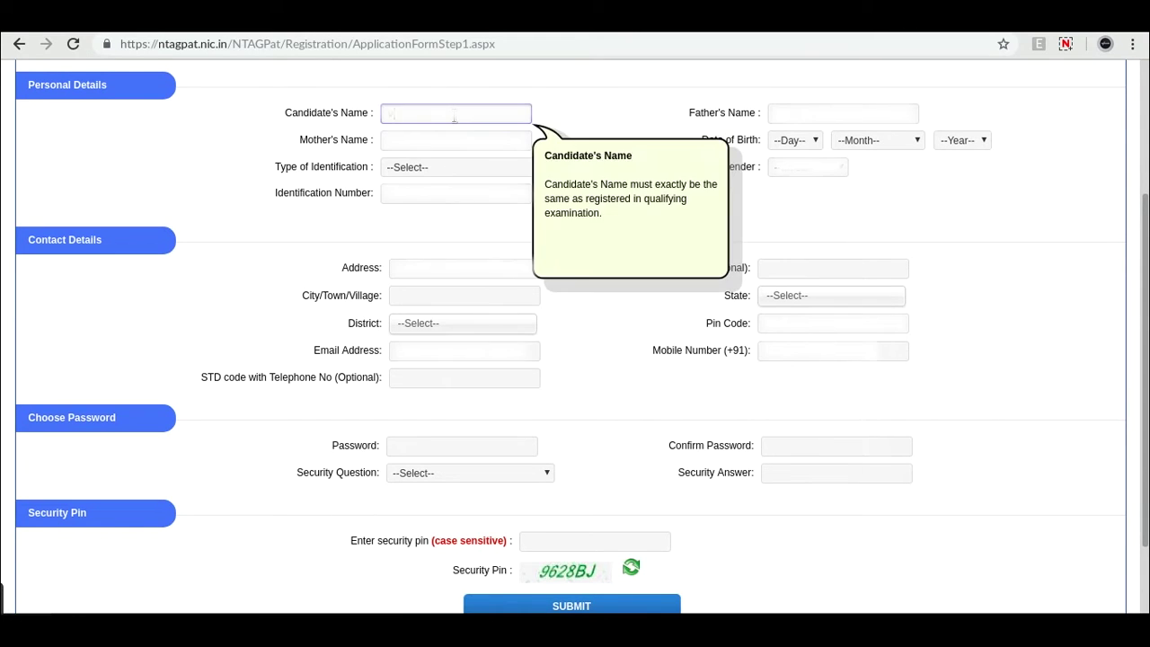
type("Jaiswal")
left_click(799, 114)
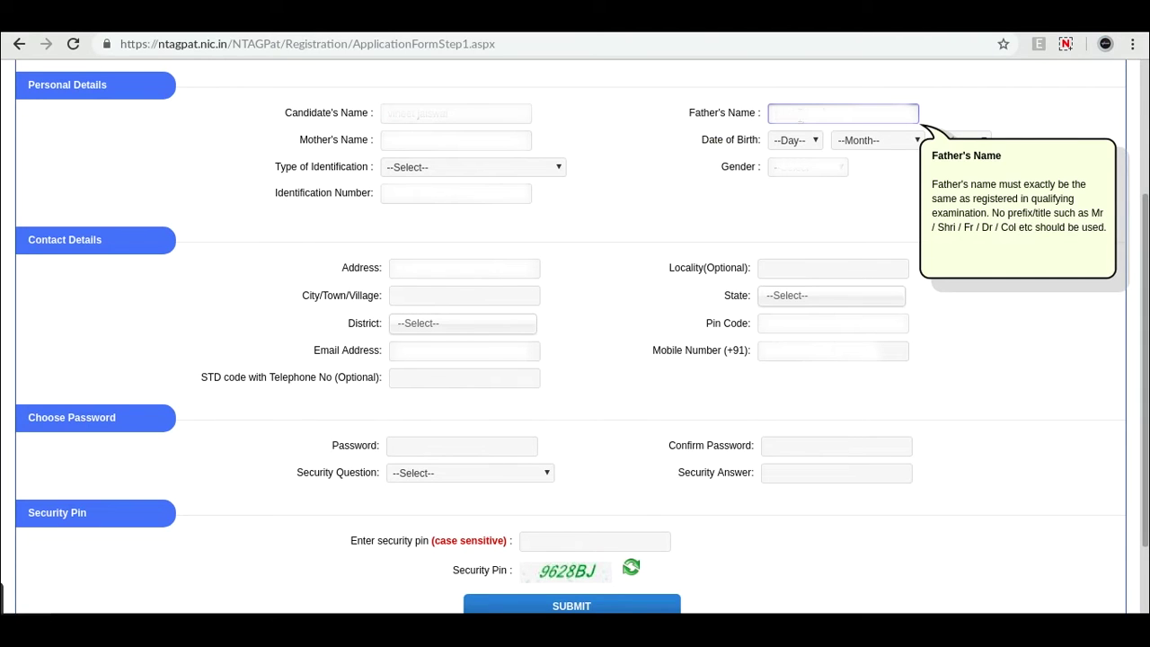
left_click(503, 142)
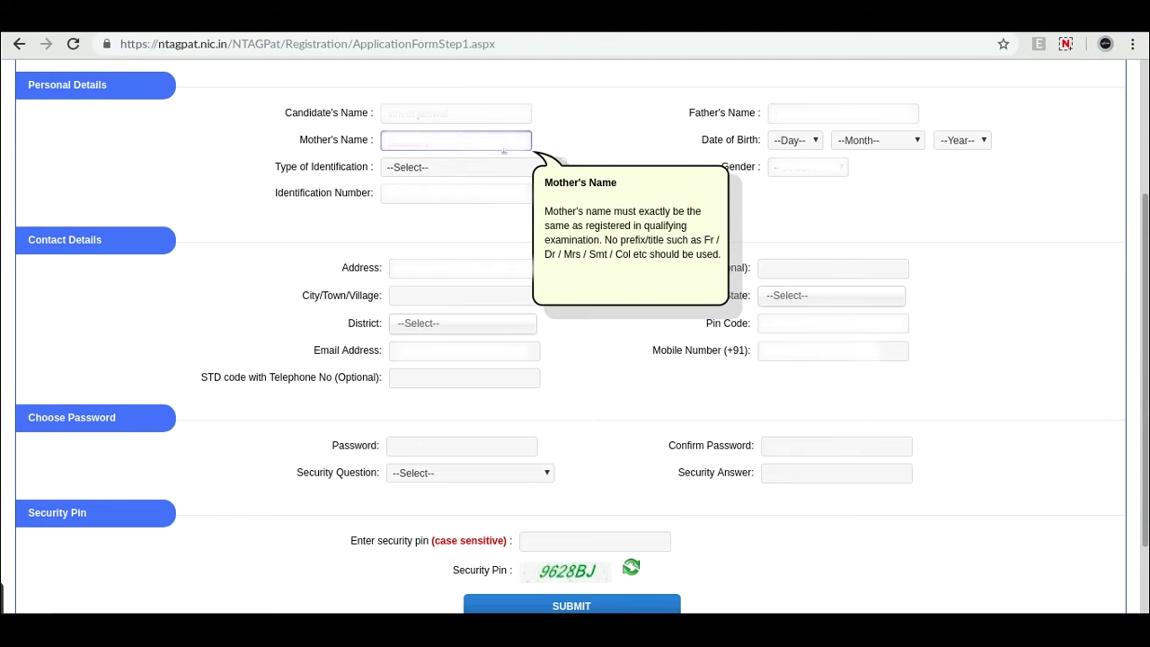
left_click(806, 144)
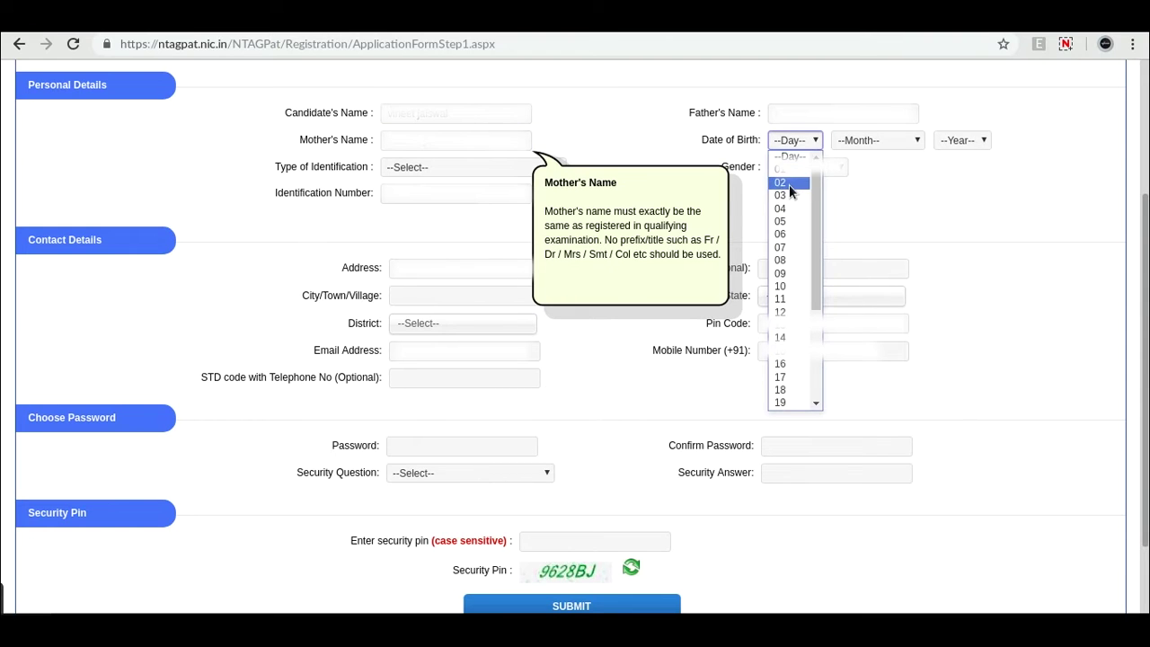
left_click(789, 183)
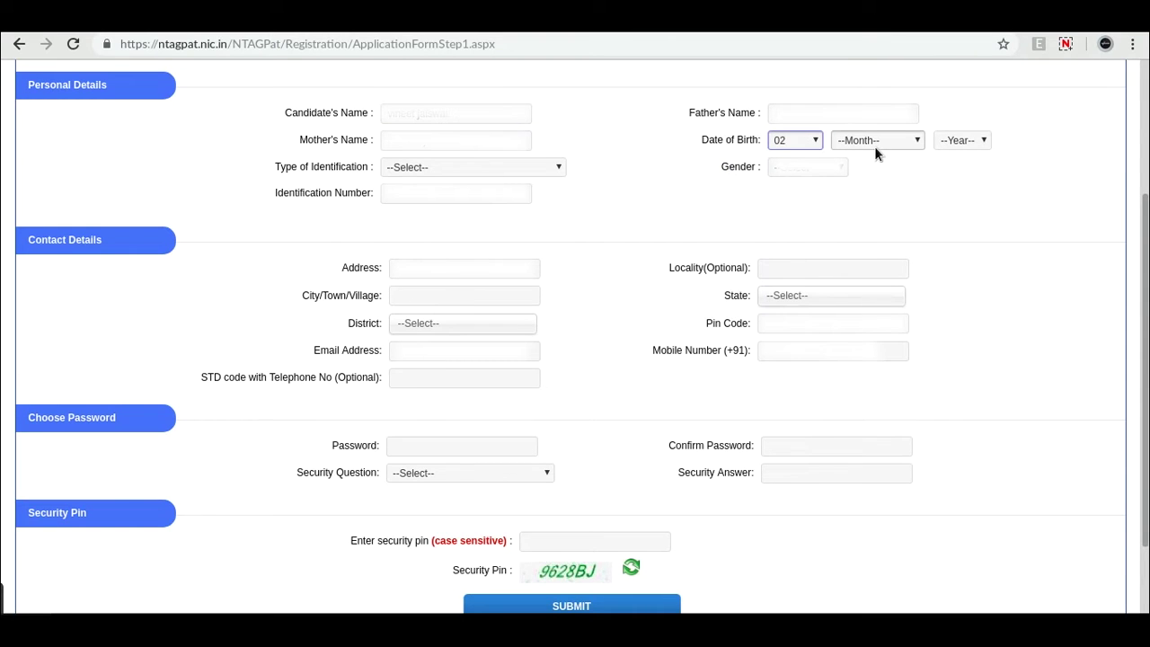
left_click(873, 140)
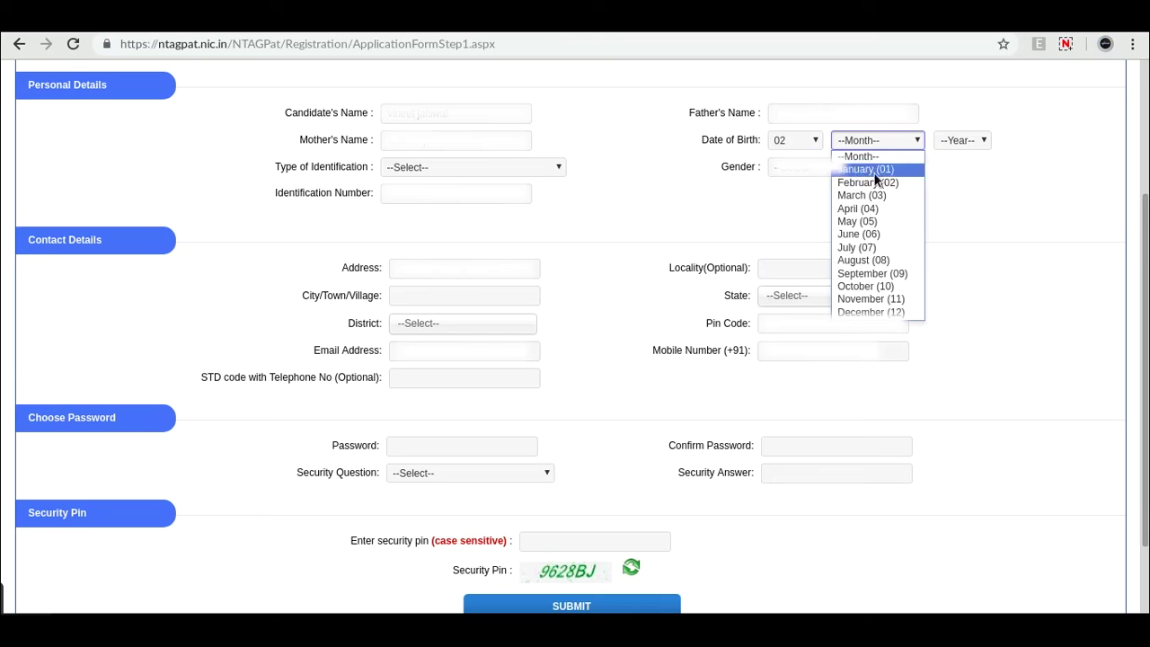
left_click(864, 285)
left_click(954, 140)
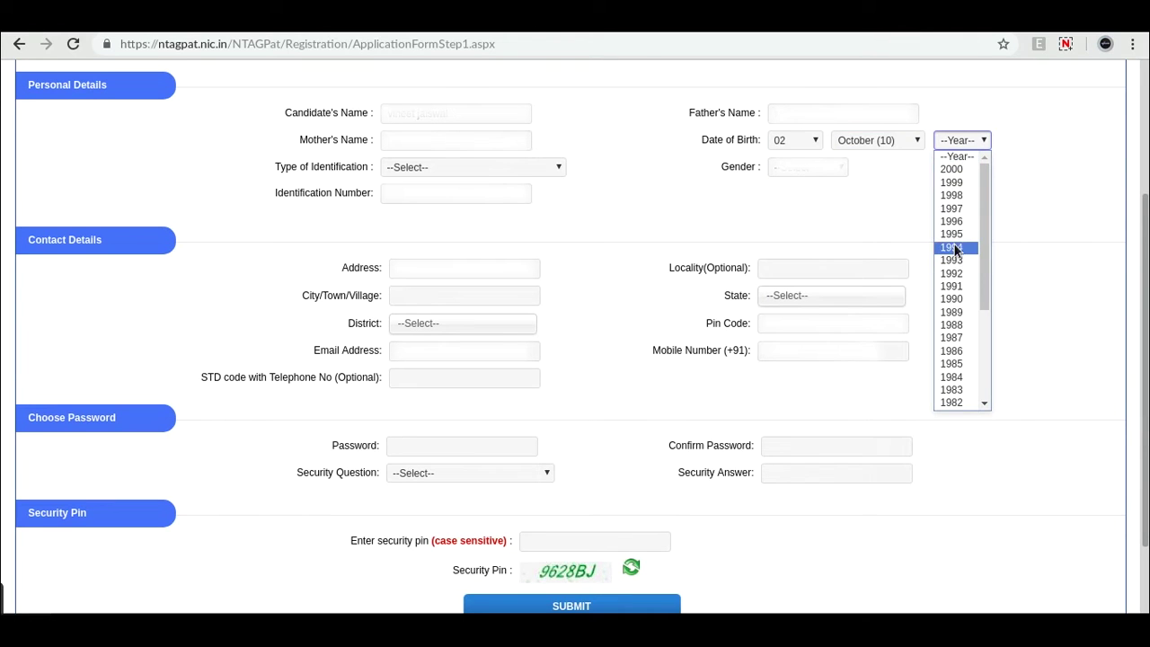
left_click(952, 233)
- Choose Student Id as the identification type and enter the ID number
left_click(548, 155)
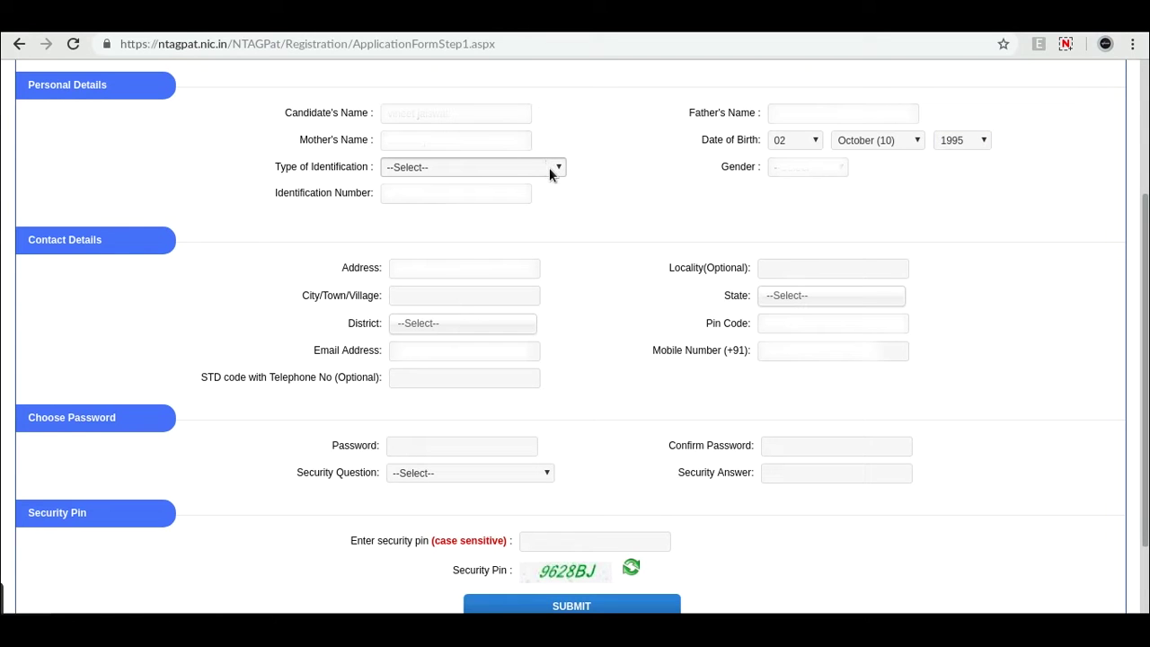
left_click(548, 168)
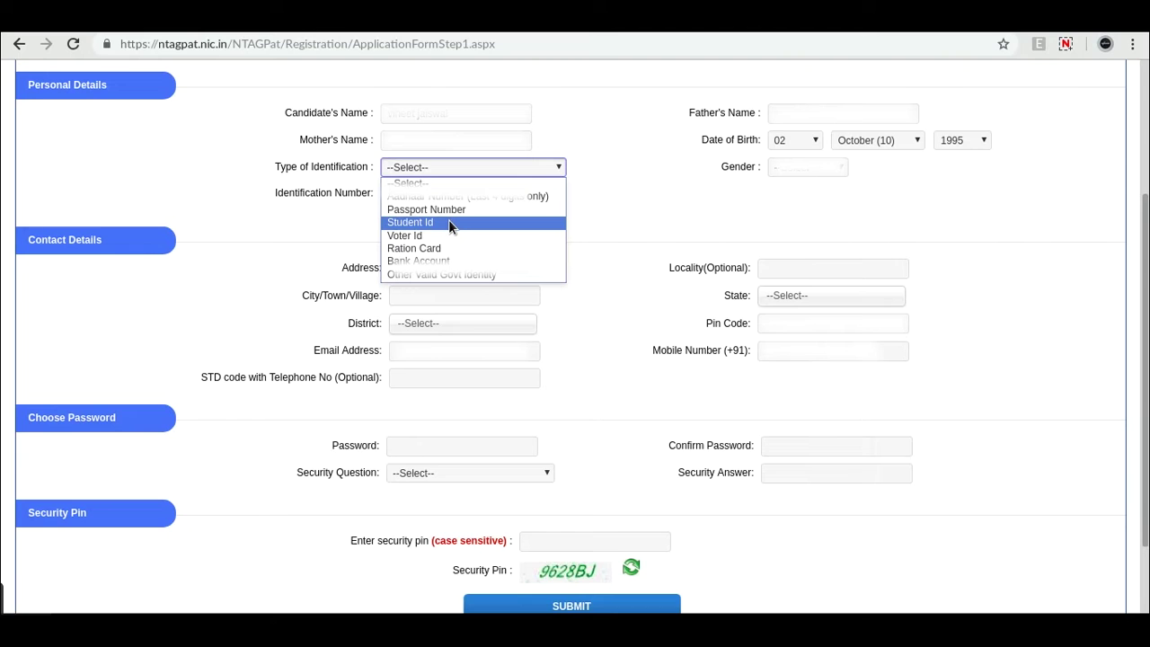
key("Up")
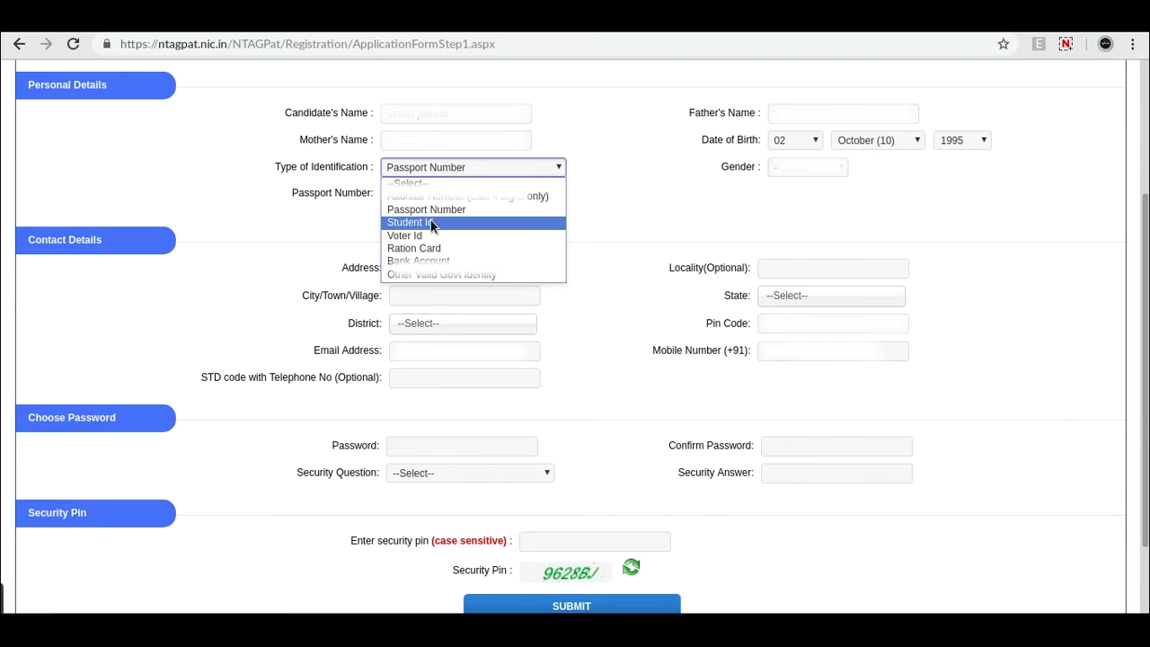
left_click(430, 222)
left_click(435, 195)
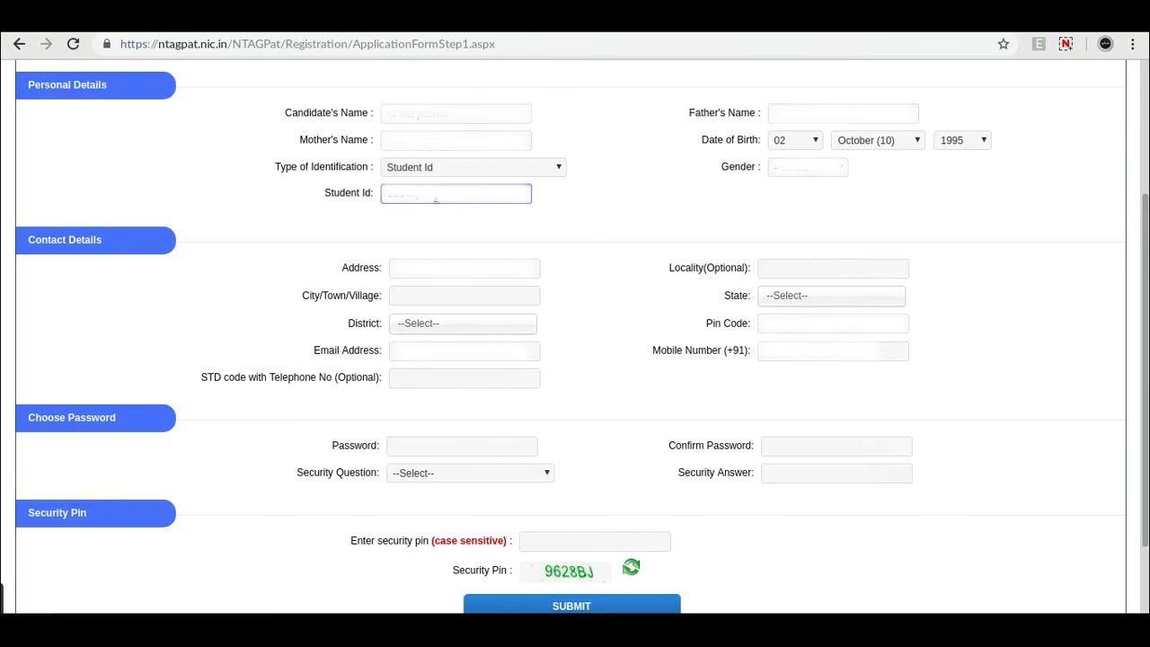
left_click(472, 269)
- Enter the postal address, locality and city
left_click(472, 270)
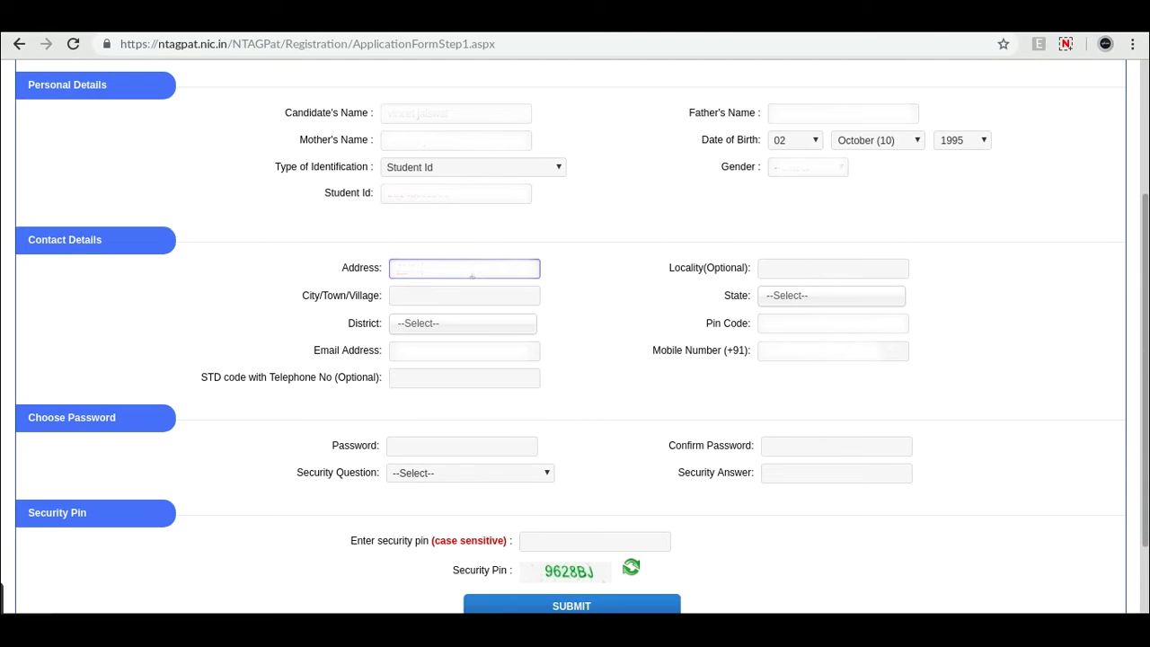
left_click(794, 266)
type("m")
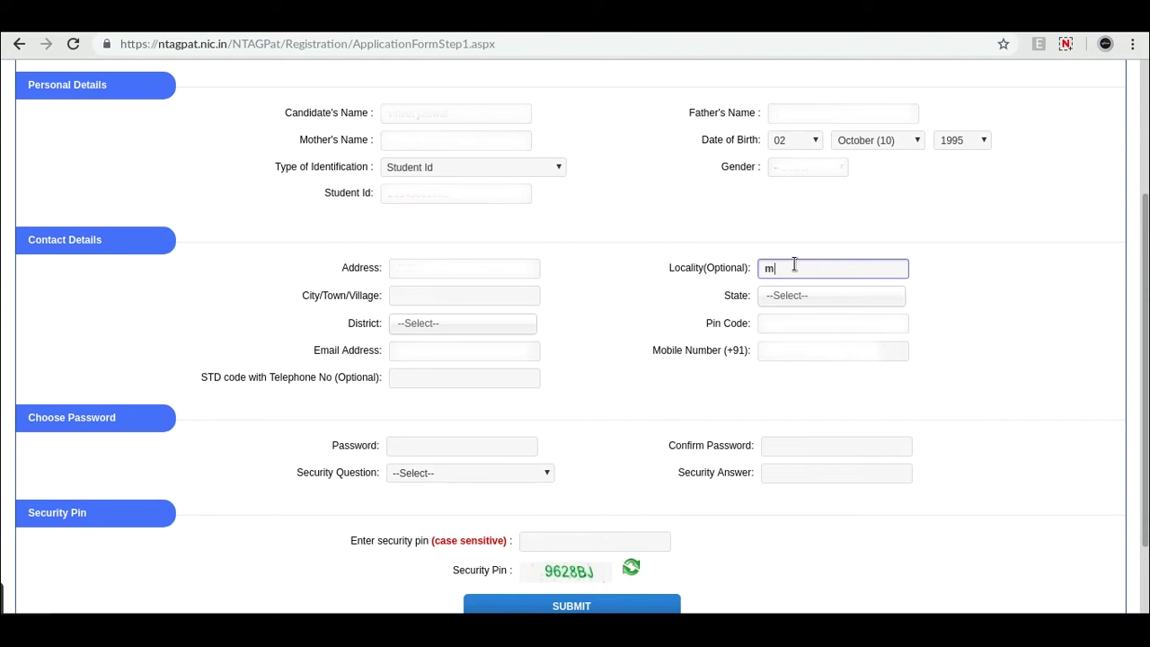
type("alva i nagar")
left_click(489, 293)
type("delhi")
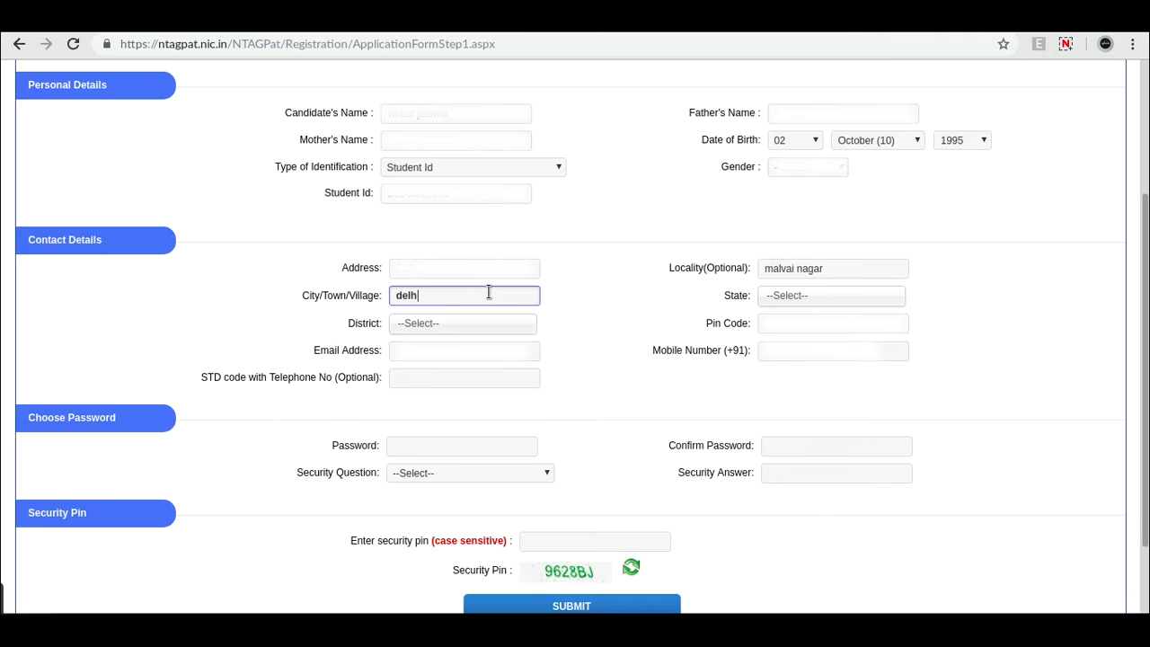
- Set the state to DELHI and the district to SOUTH DELHI
left_click(780, 300)
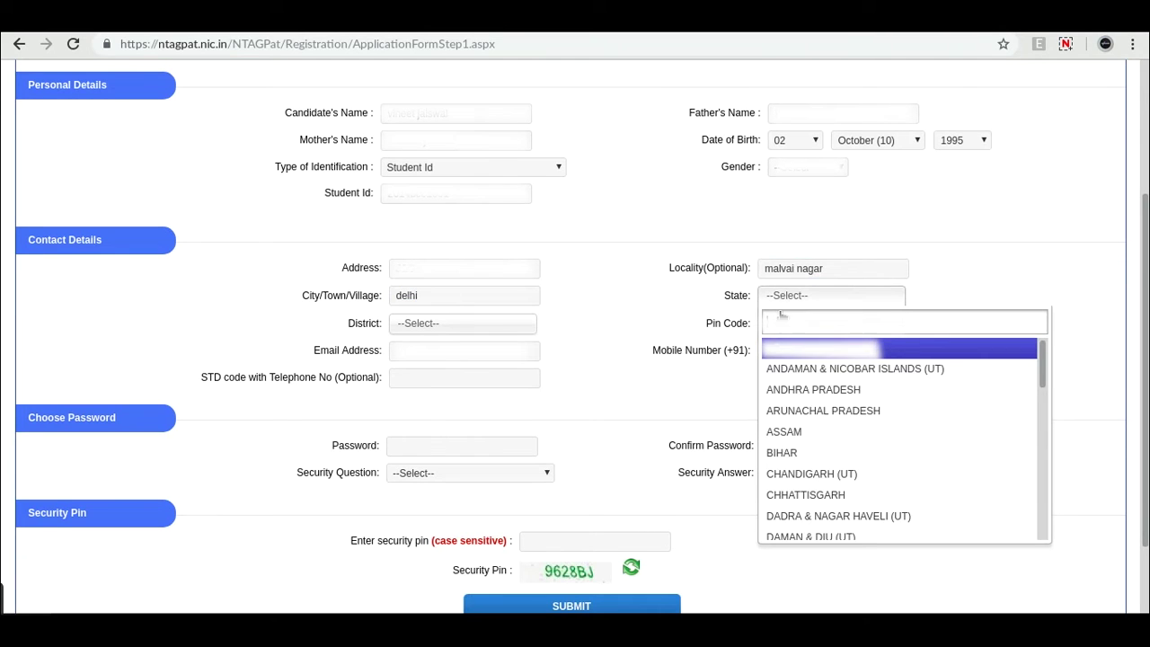
type("del")
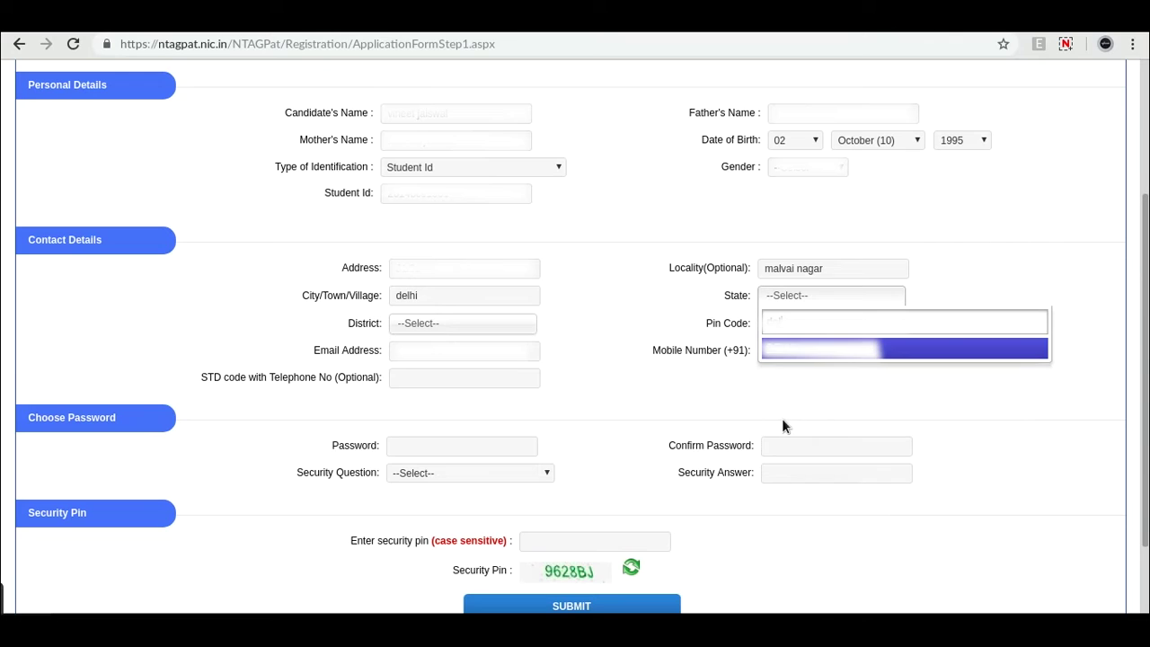
left_click(812, 350)
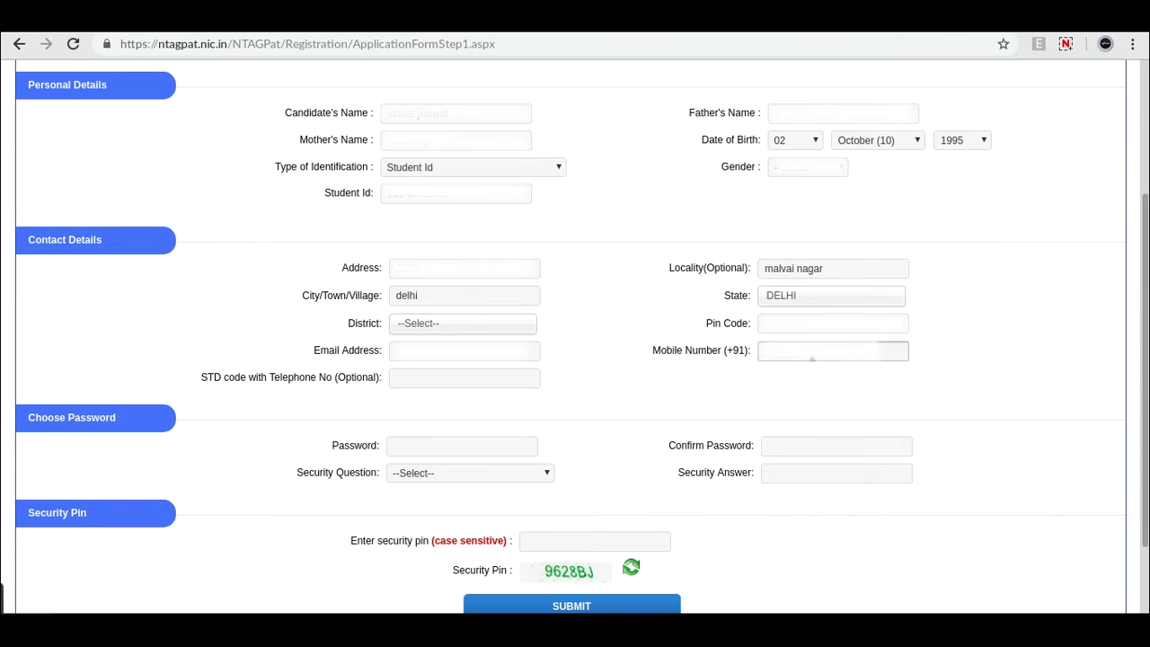
left_click(522, 325)
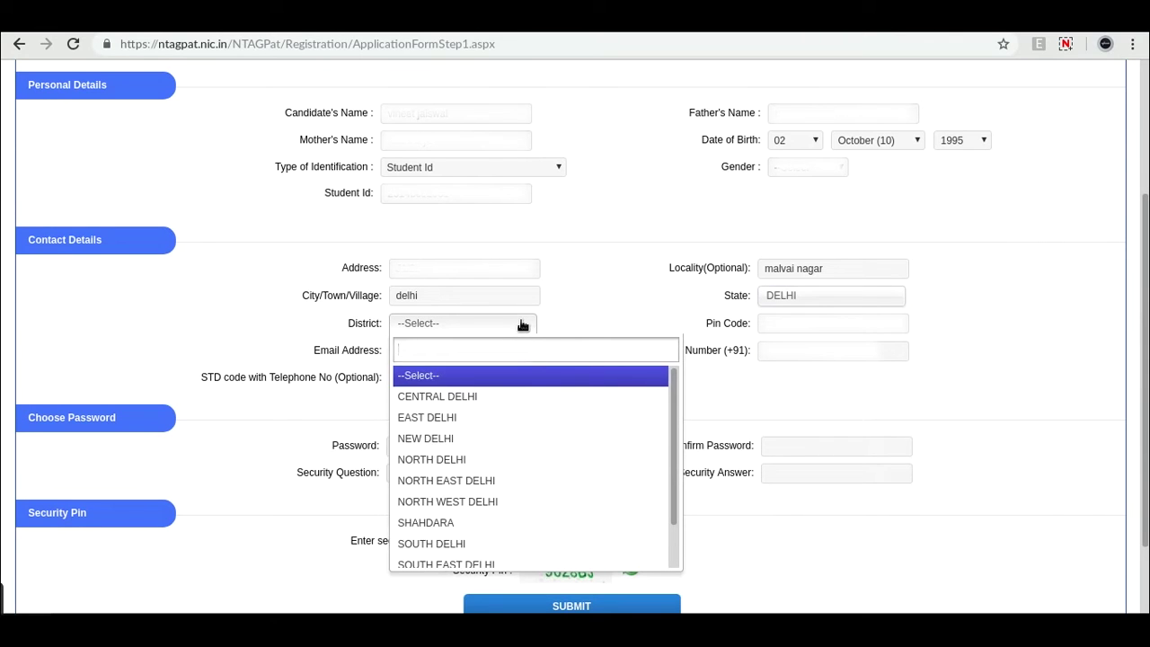
left_click(450, 543)
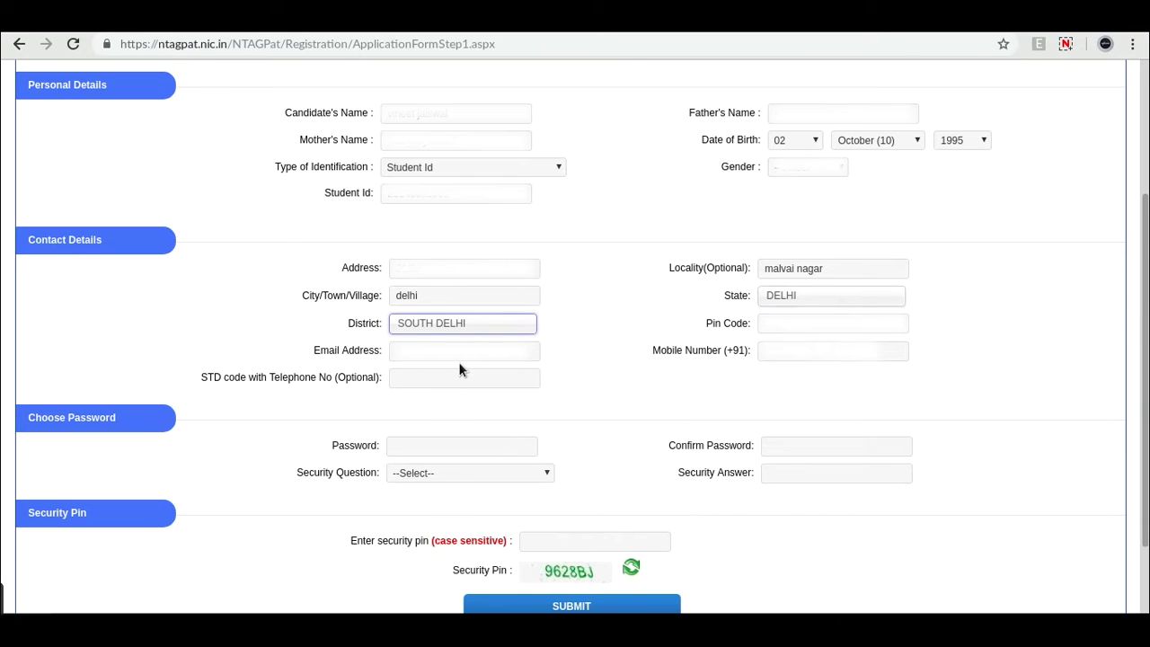
- Fill in the e-mail address, pin code and mobile number
left_click(457, 359)
type("v")
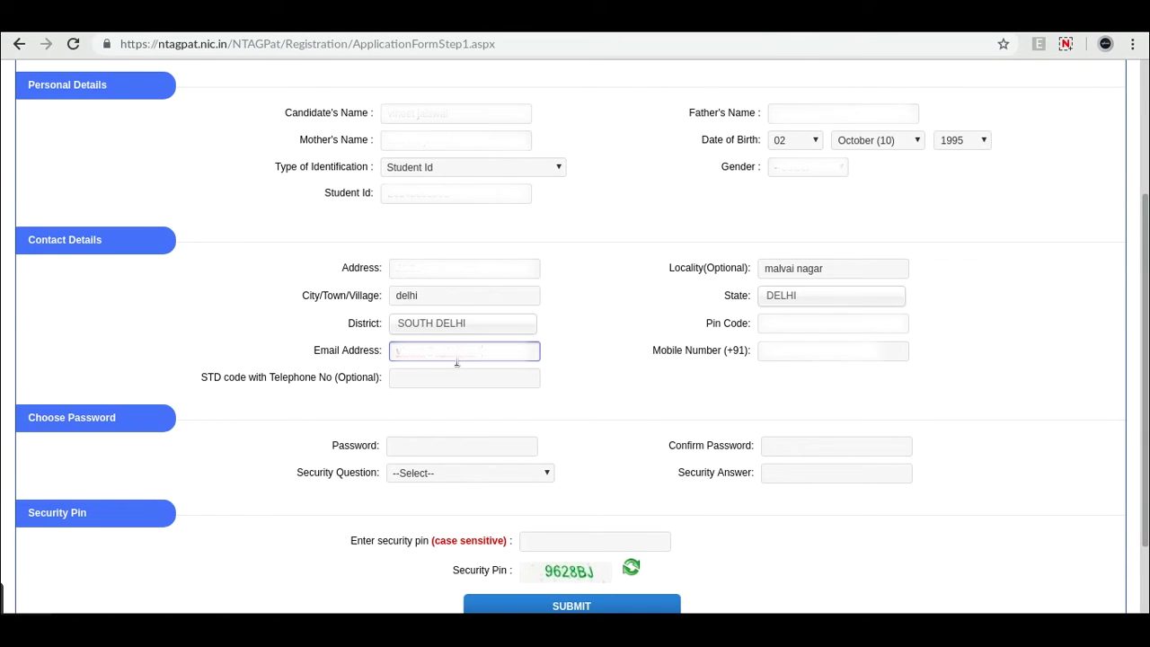
left_click(795, 313)
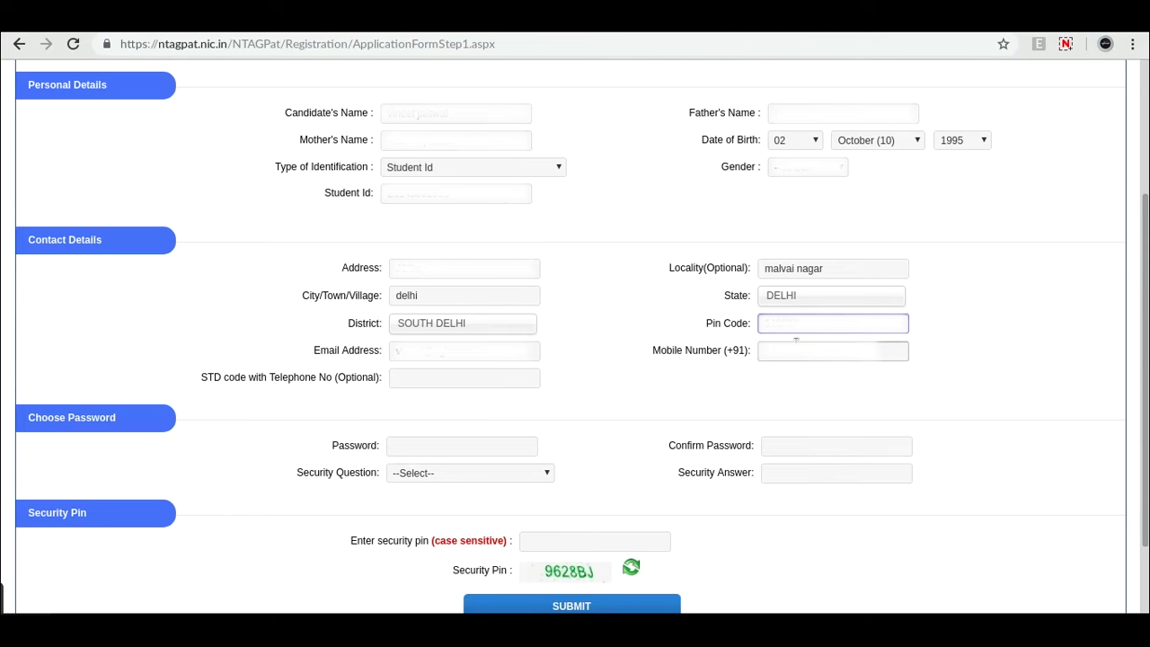
left_click(796, 355)
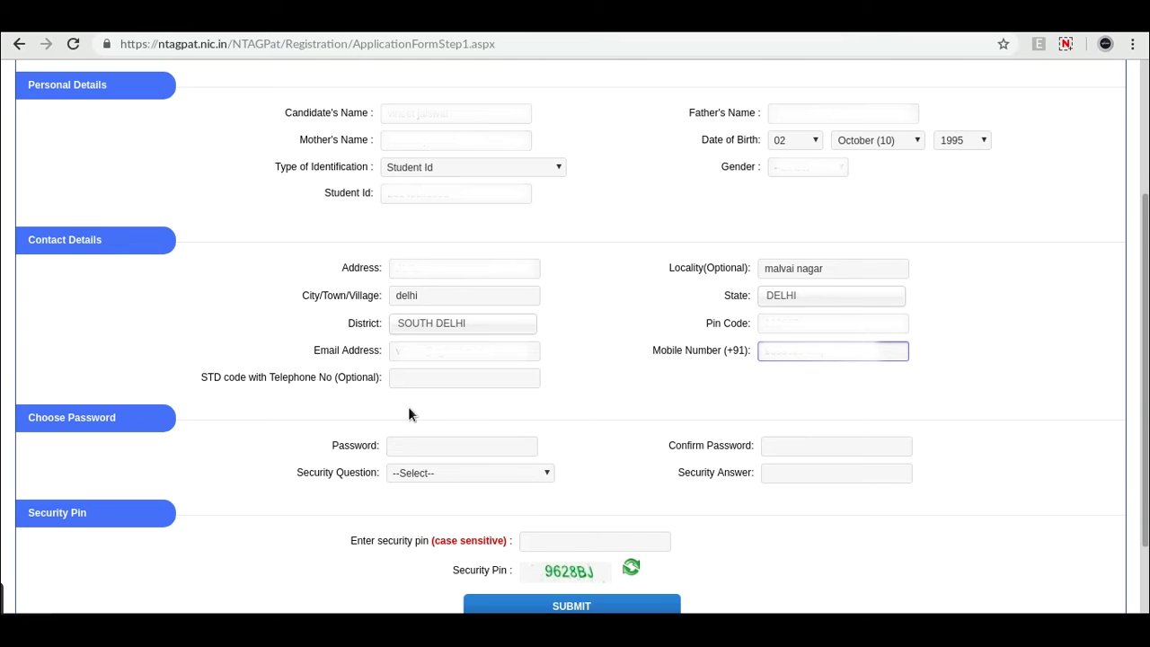
left_click(404, 446)
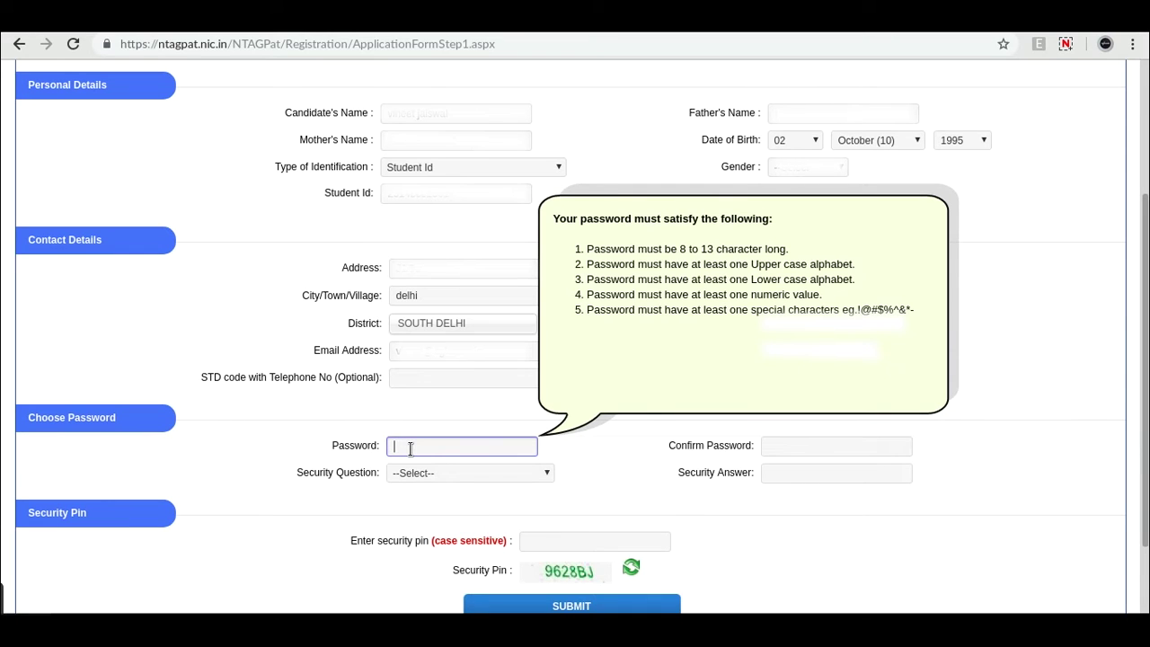
- Type the account password and re-enter it to confirm
left_click(788, 452)
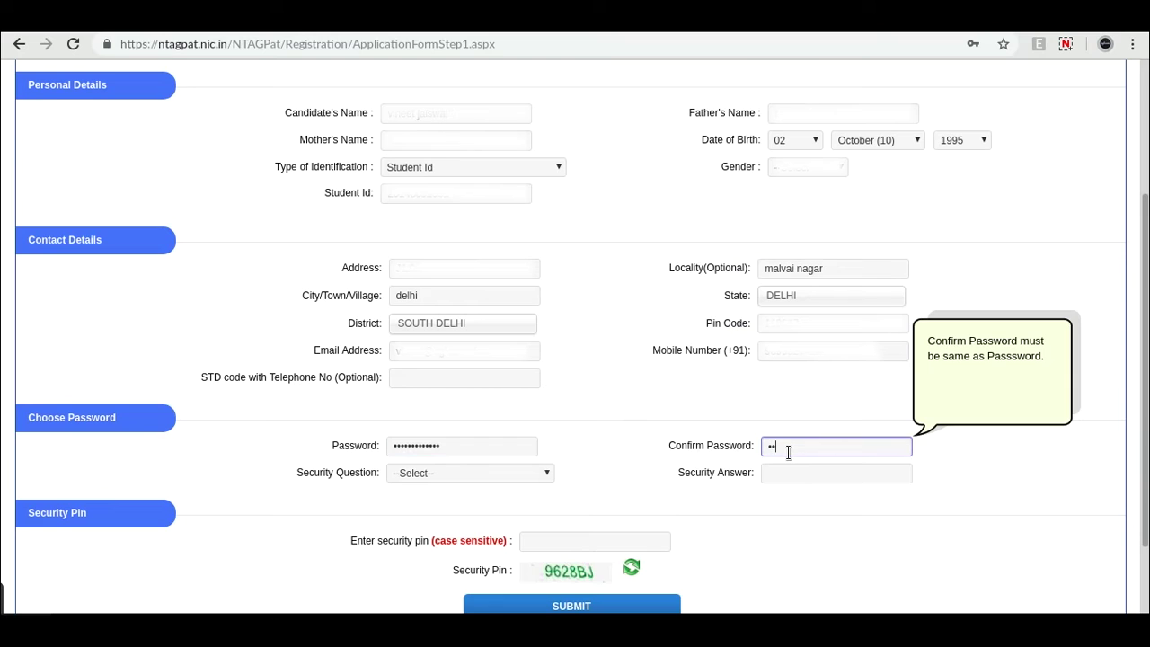
- Choose the first-school security question, enter its answer and type the shown security pin
left_click(546, 472)
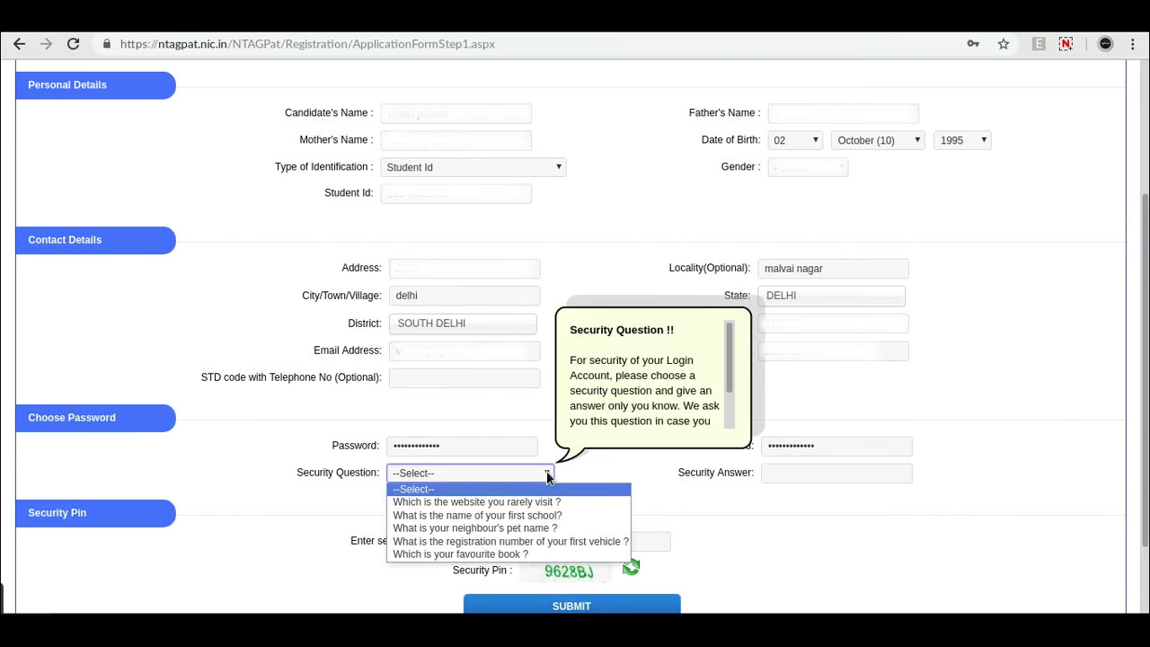
left_click(514, 516)
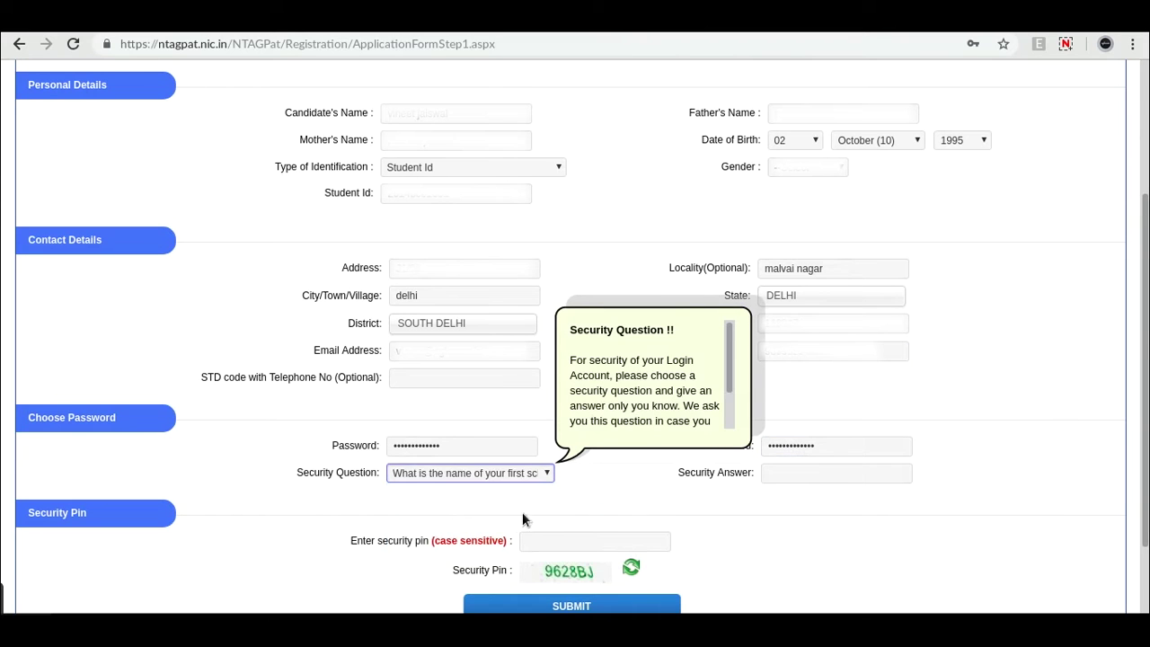
left_click(813, 474)
type("•••••••••••••••")
left_click(632, 540)
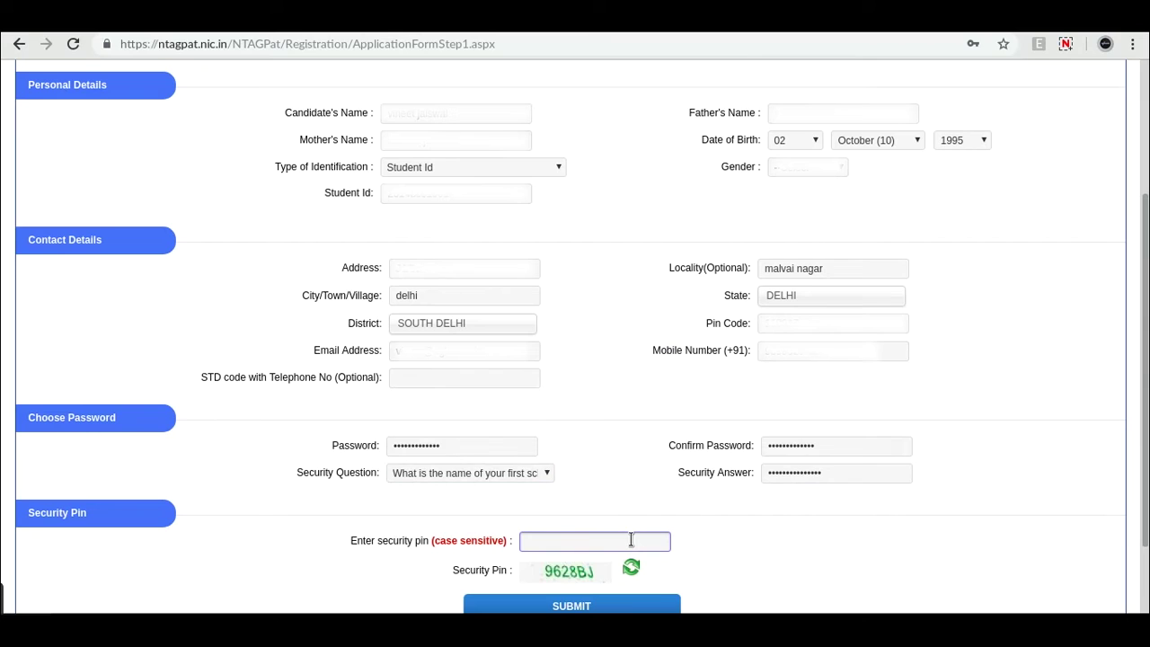
type("9628BJ")
scroll(632, 540, "down", 2)
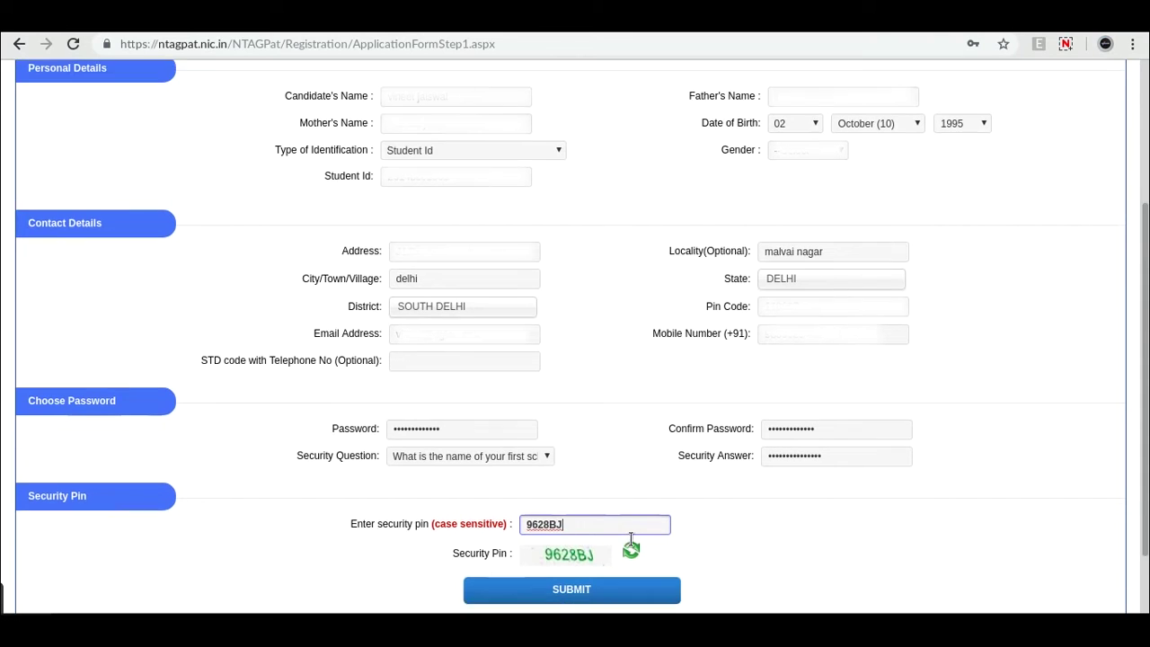
- Submit the registration details, close the Review Page notice and scroll through the summary
left_click(582, 508)
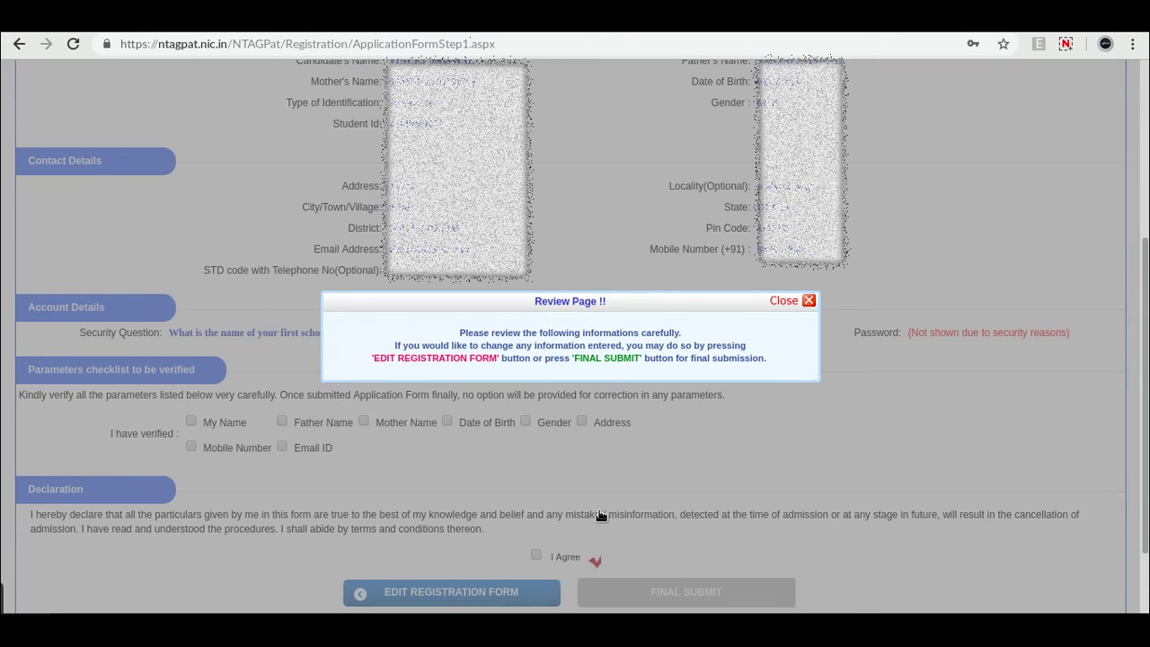
left_click(808, 302)
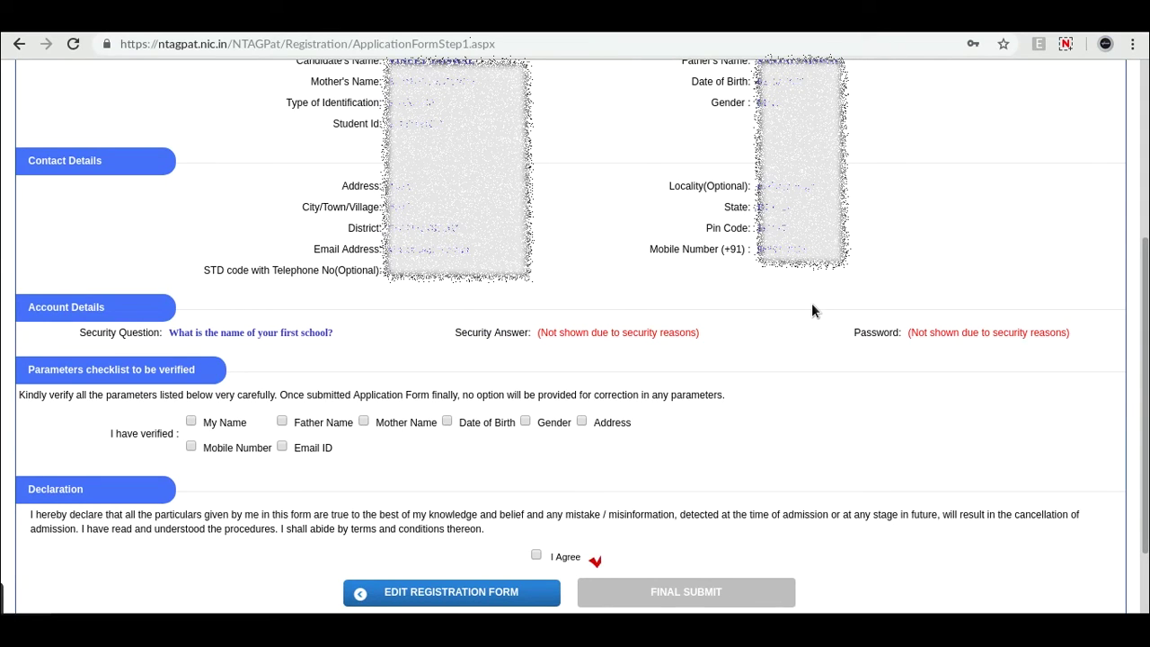
scroll(566, 437, "up", 3)
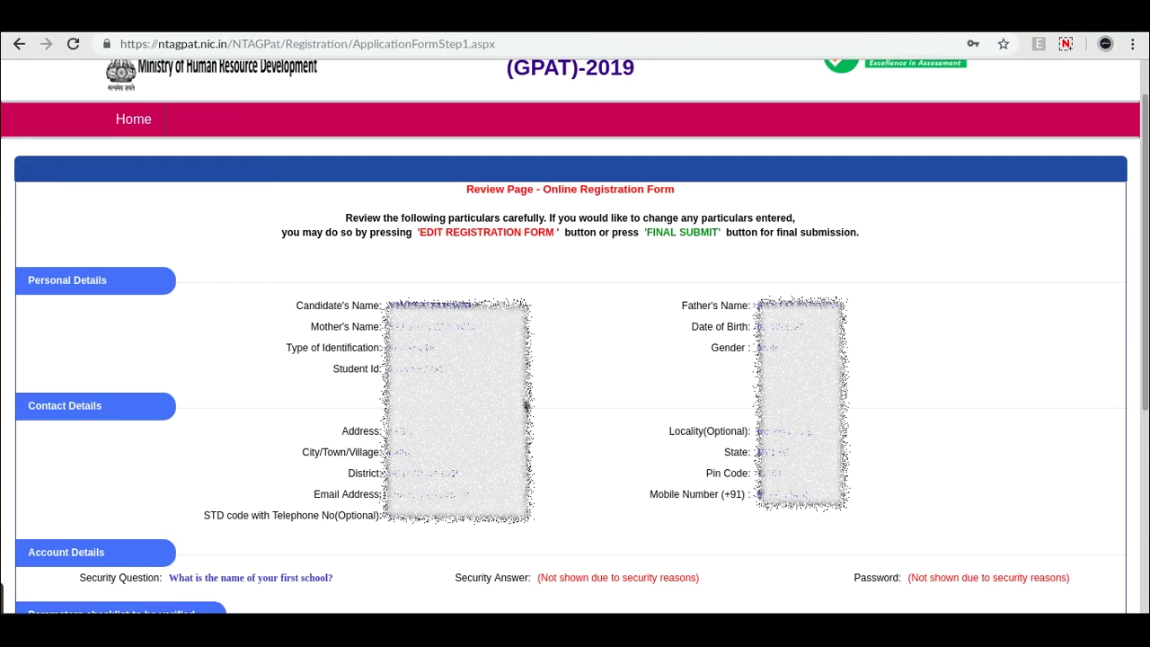
scroll(526, 406, "down", 3)
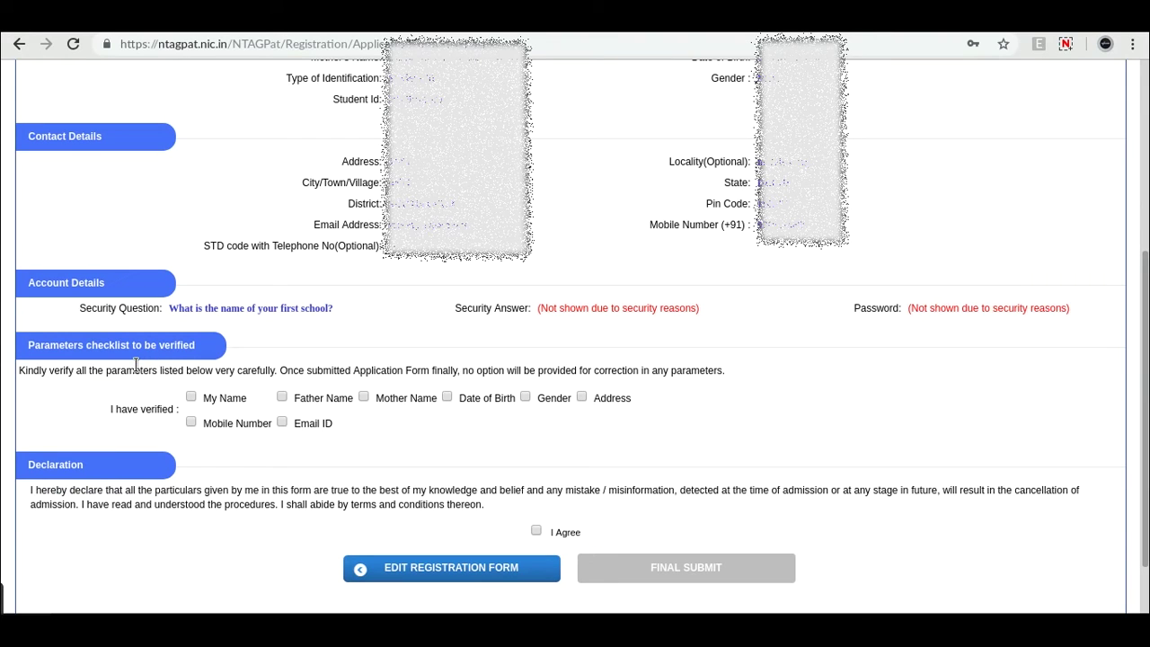
- Tick 'verified' for name, mobile, father, e-mail, mother, date of birth, gender and address
left_click(190, 397)
left_click(190, 422)
left_click(281, 396)
left_click(282, 420)
left_click(364, 396)
left_click(444, 394)
left_click(523, 397)
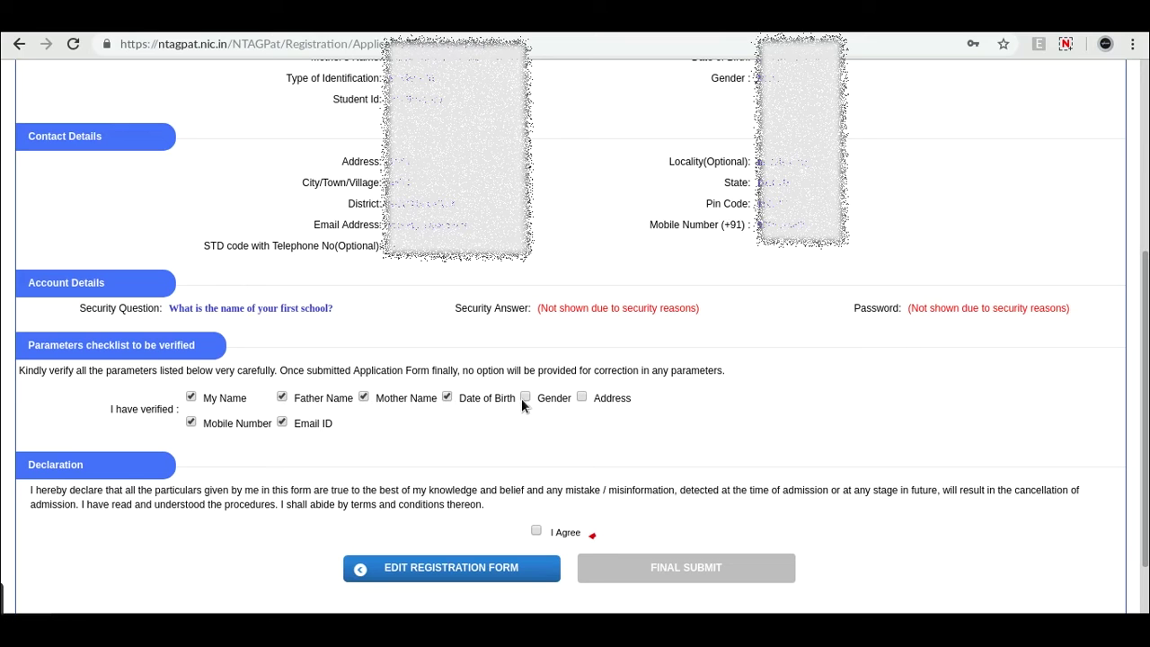
left_click(582, 398)
scroll(478, 463, "down", 1)
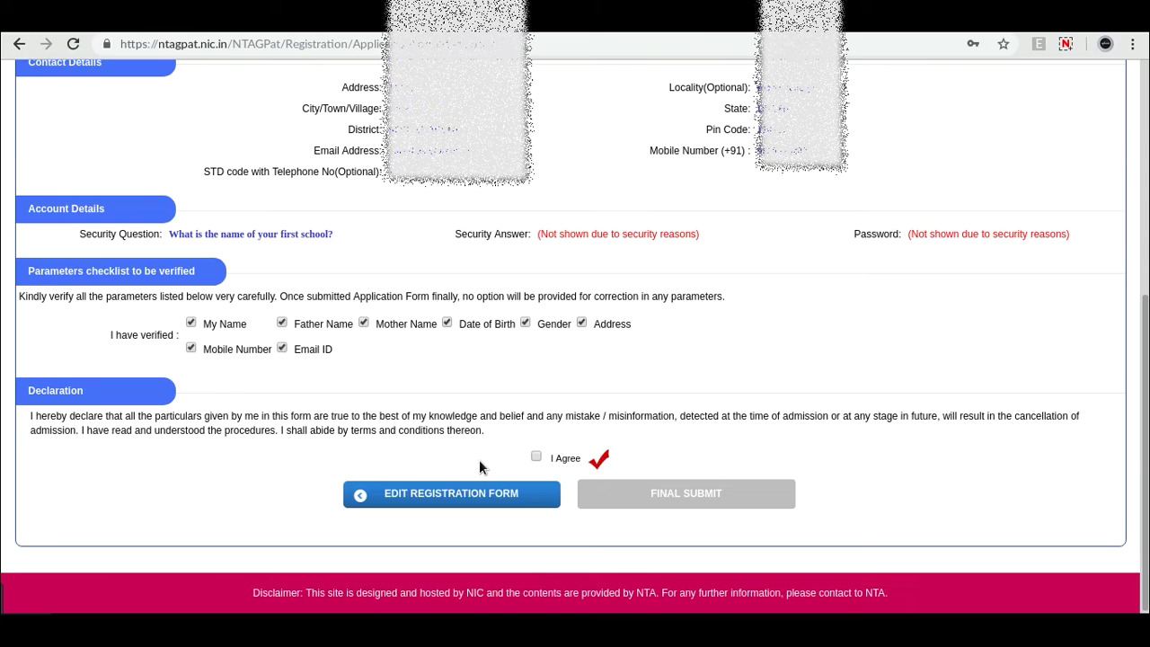
- Accept the I Agree declaration and confirm the final submission with YES
left_click(537, 458)
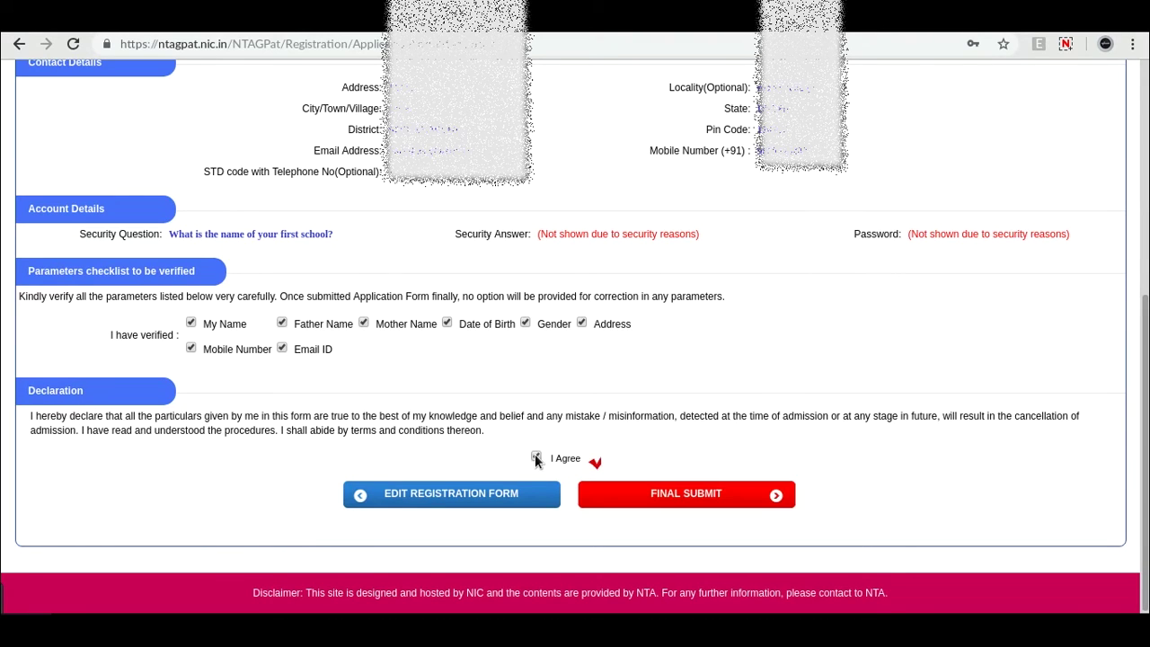
left_click(644, 497)
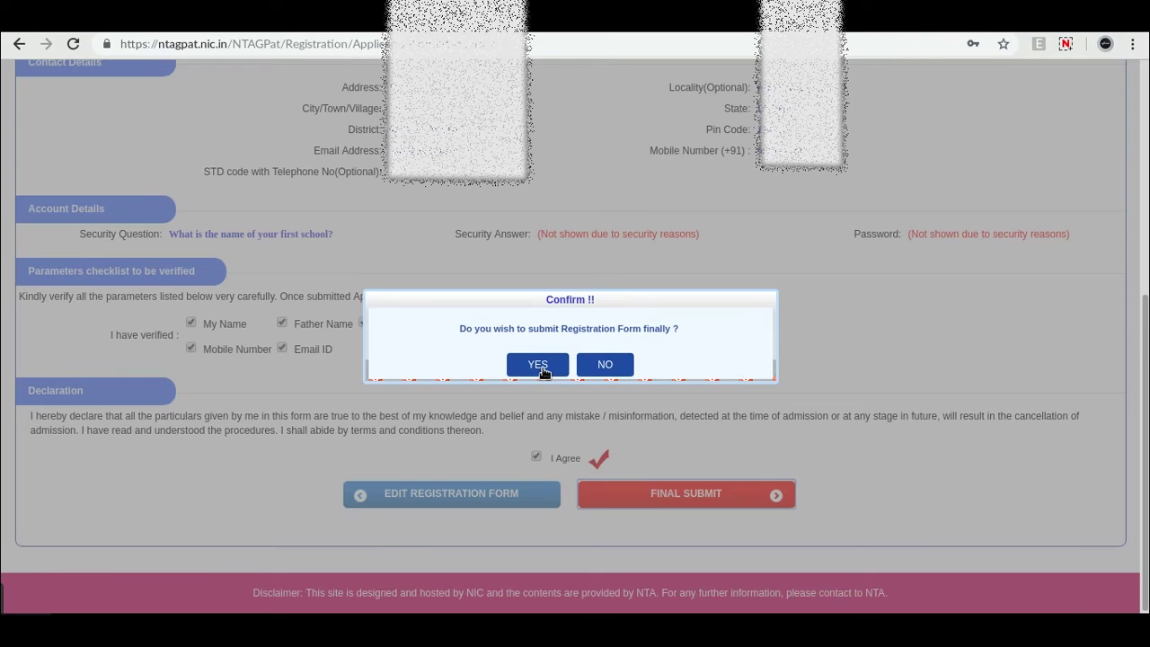
left_click(541, 368)
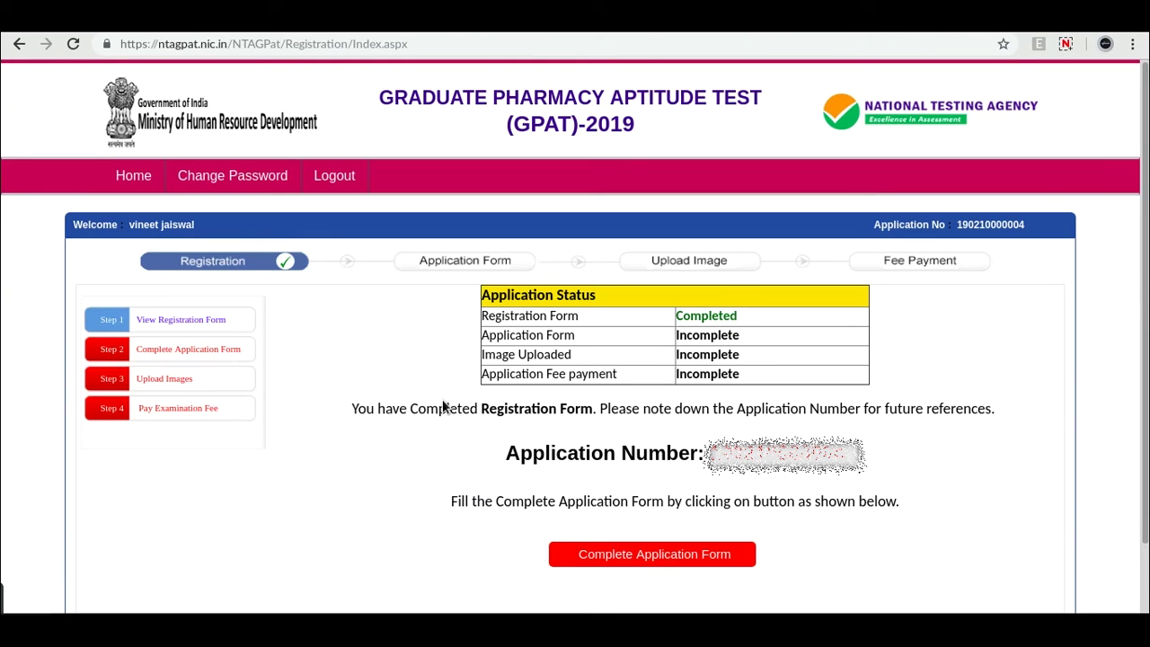
- Open the Complete Application Form from the Application Status page
scroll(442, 401, "down", 2)
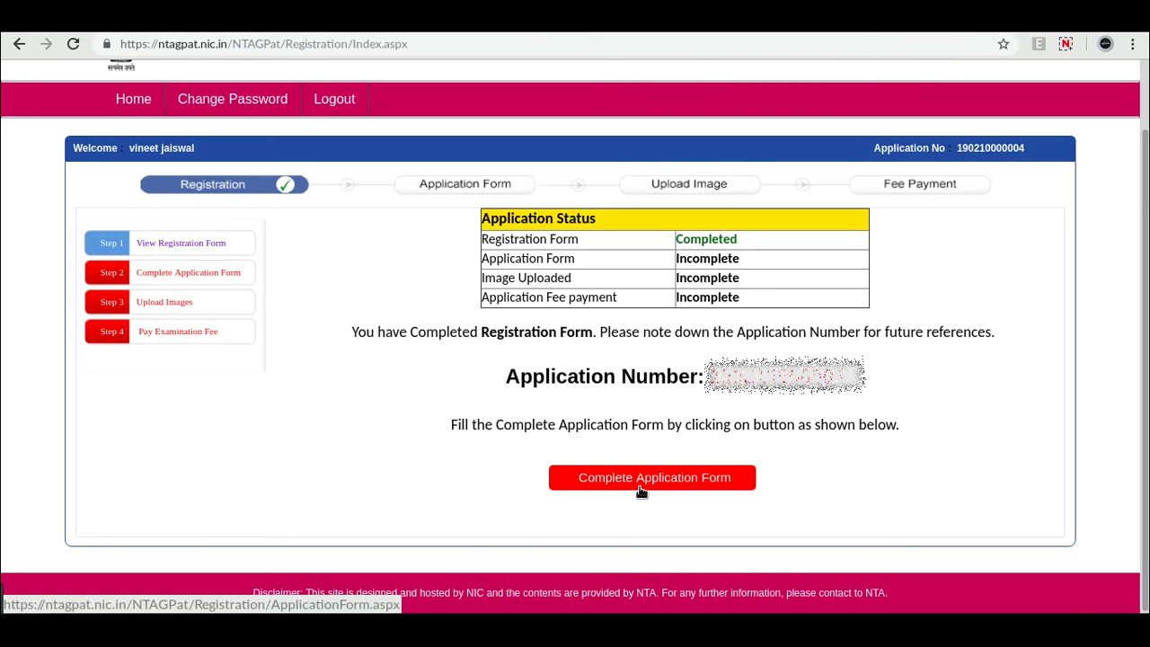
left_click(638, 487)
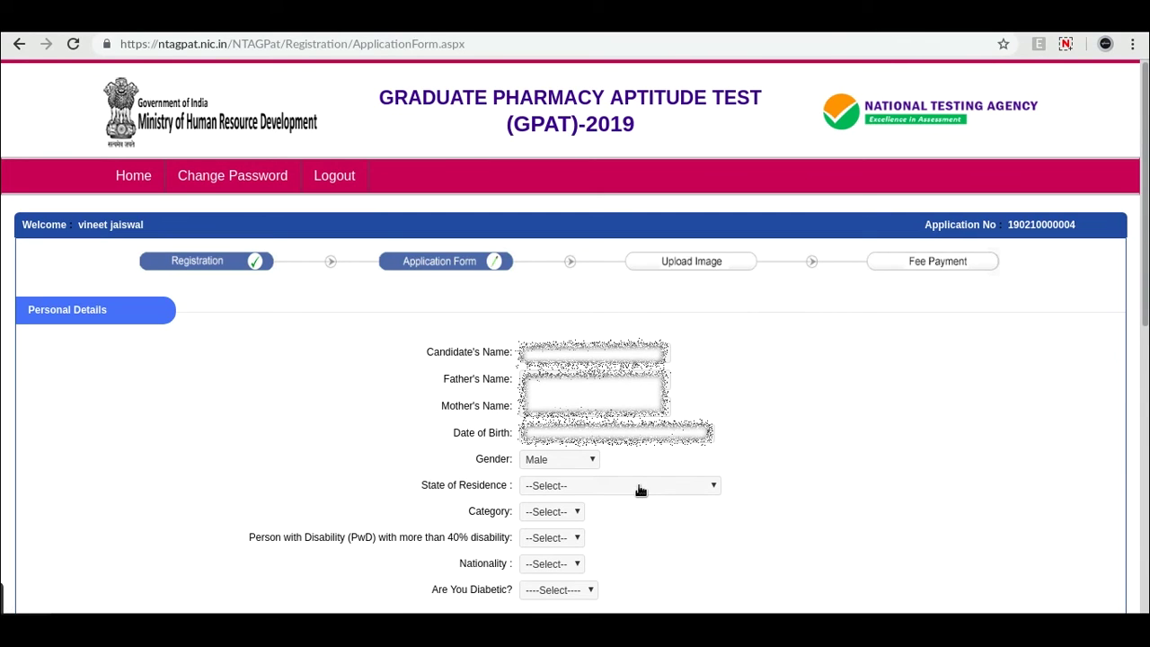
- Keep DELHI (NCT) as state of residence and set the category to General
scroll(638, 490, "down", 1)
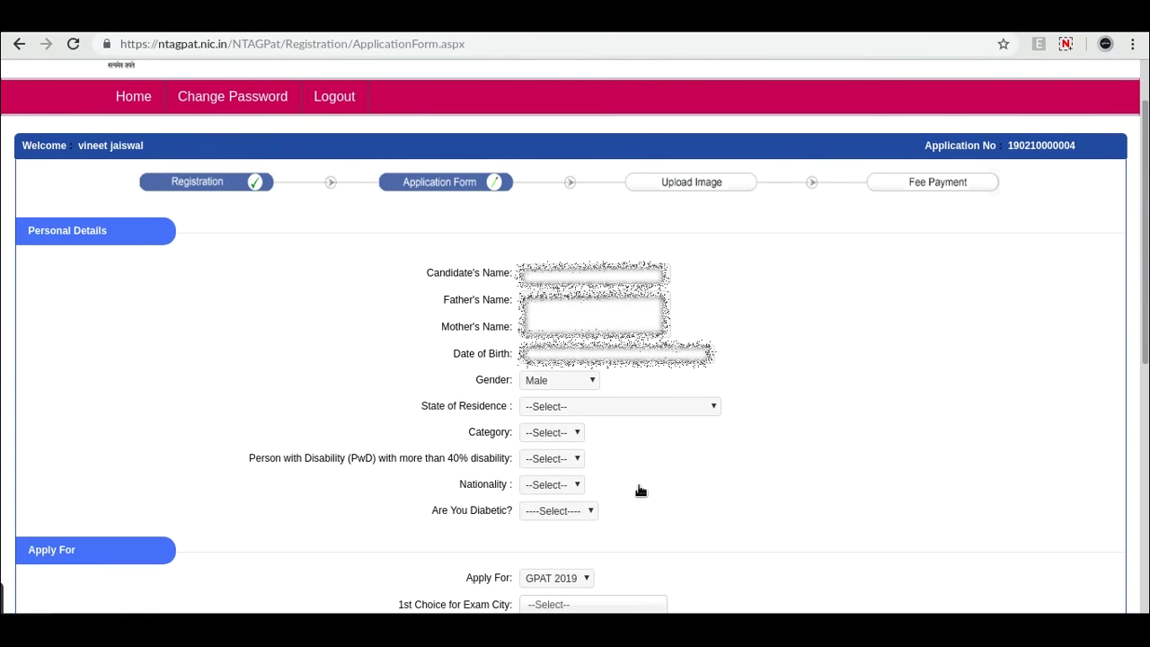
left_click(638, 407)
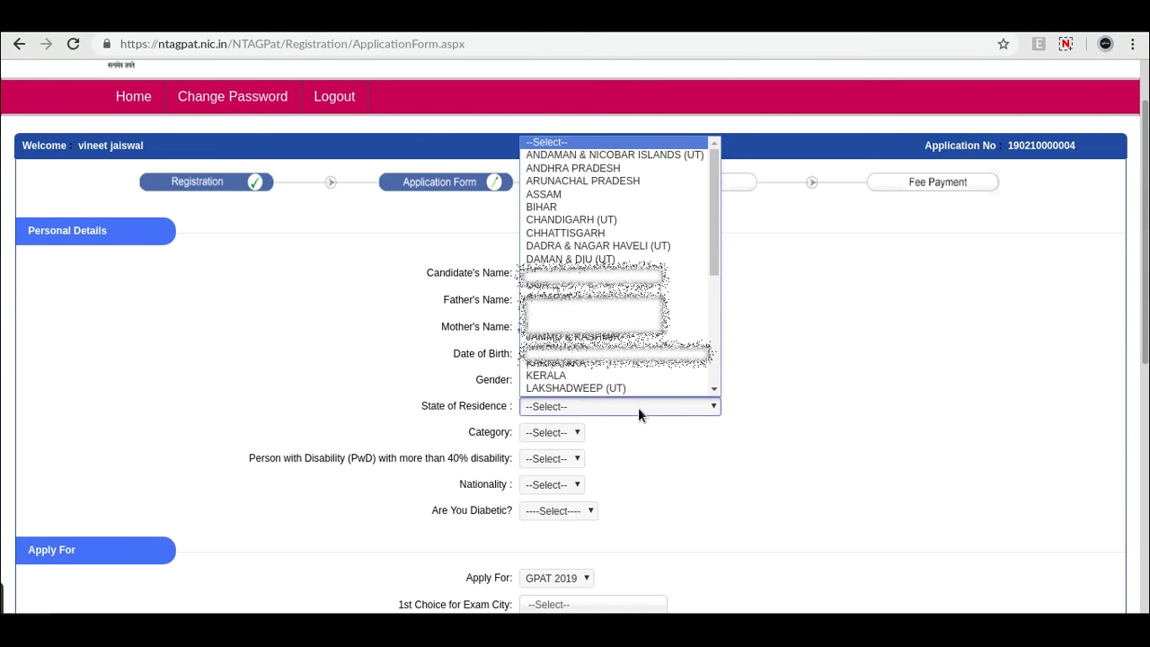
type("de")
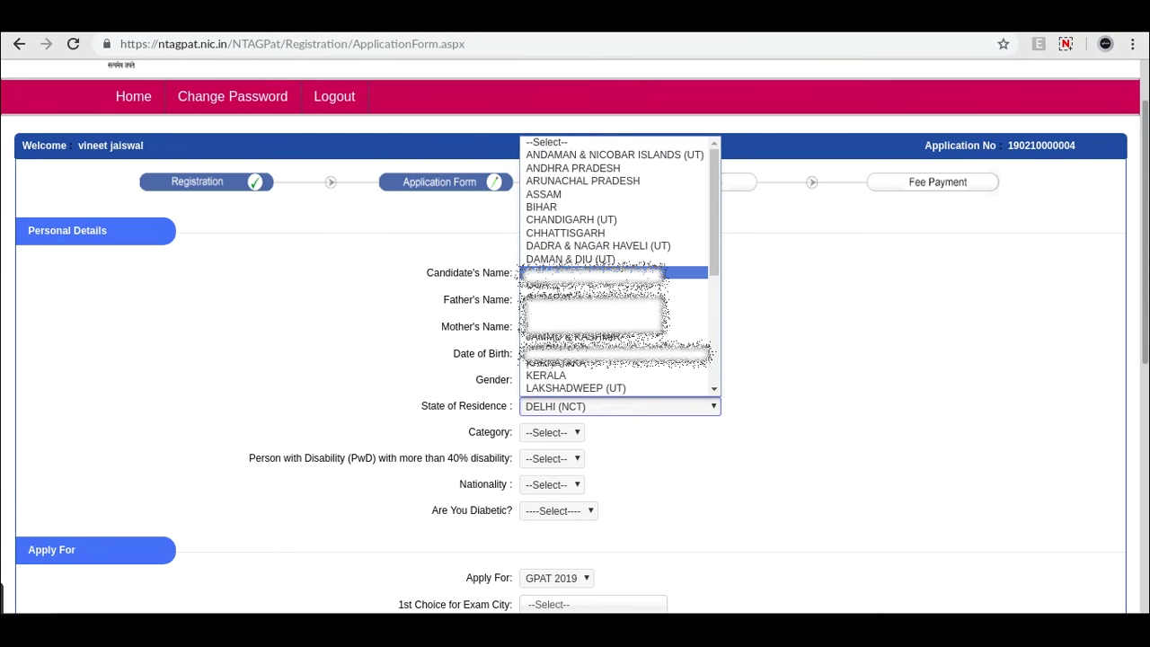
left_click(628, 271)
left_click(546, 433)
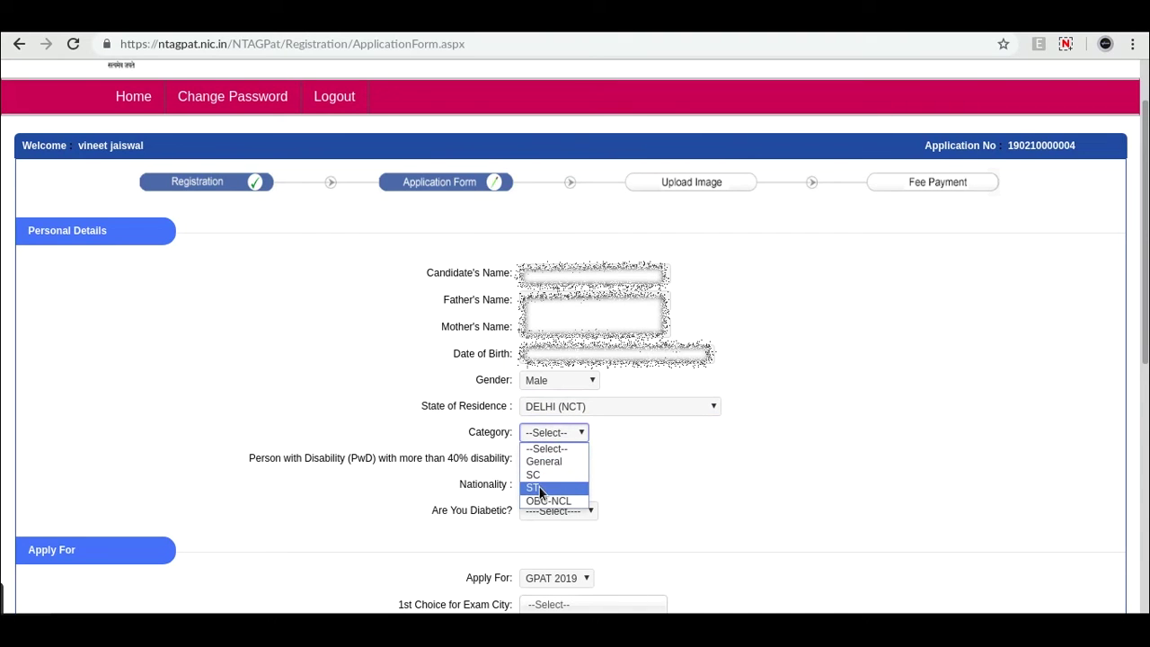
left_click(539, 461)
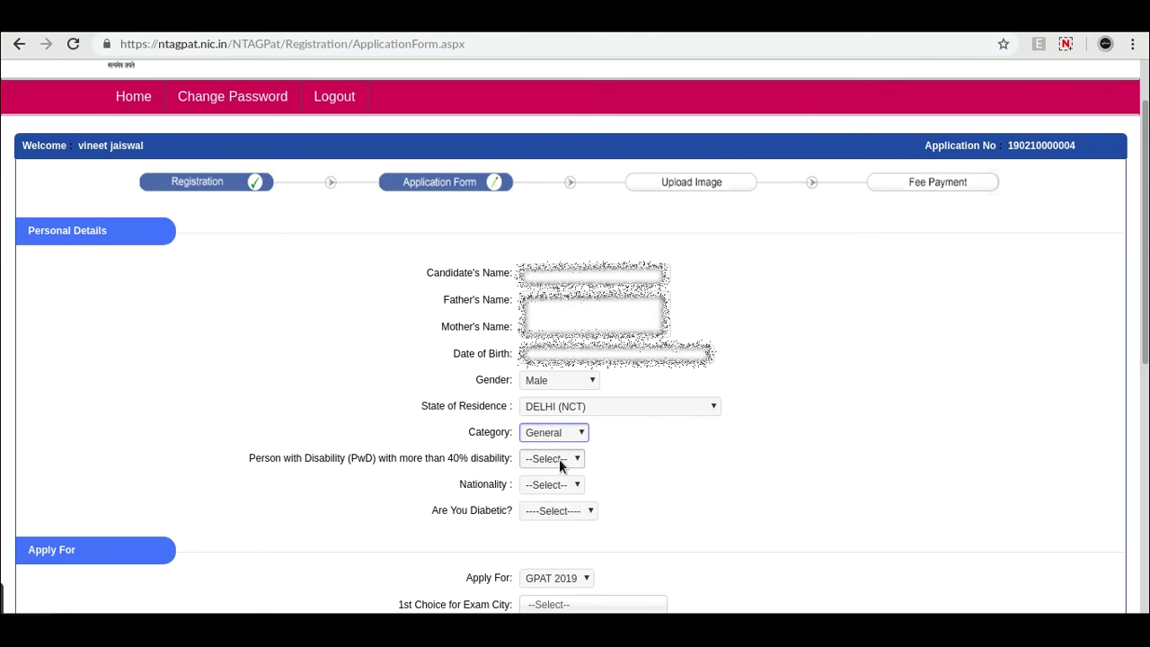
- Answer No to the PwD question and set nationality to Indian
left_click(558, 458)
left_click(558, 458)
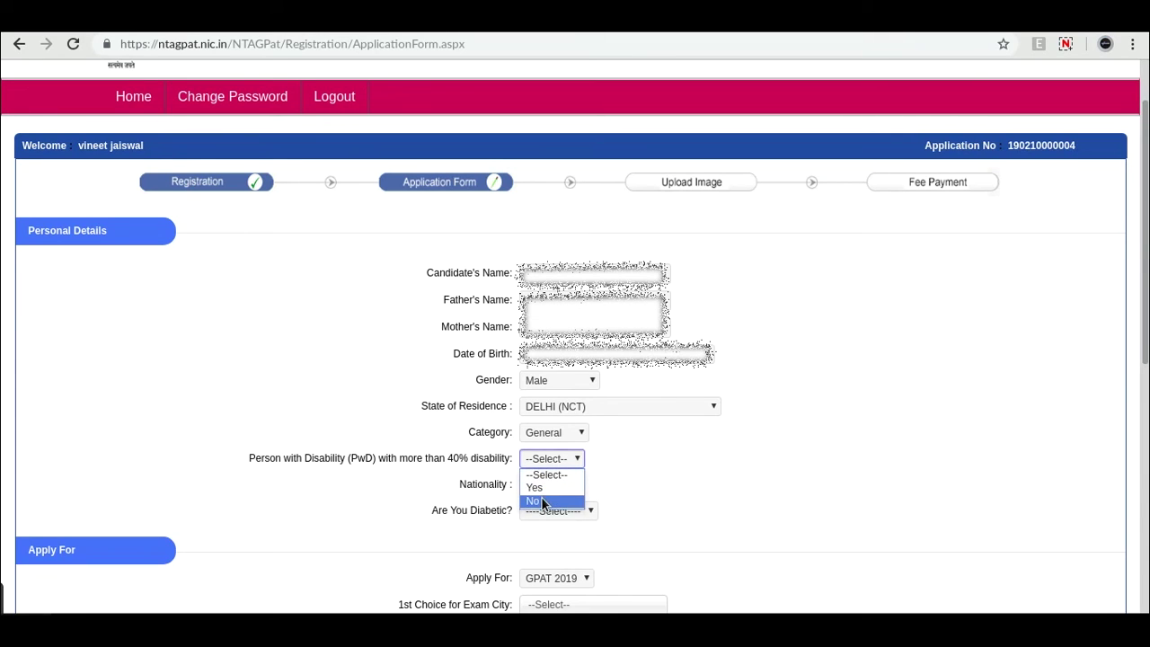
left_click(543, 501)
left_click(546, 484)
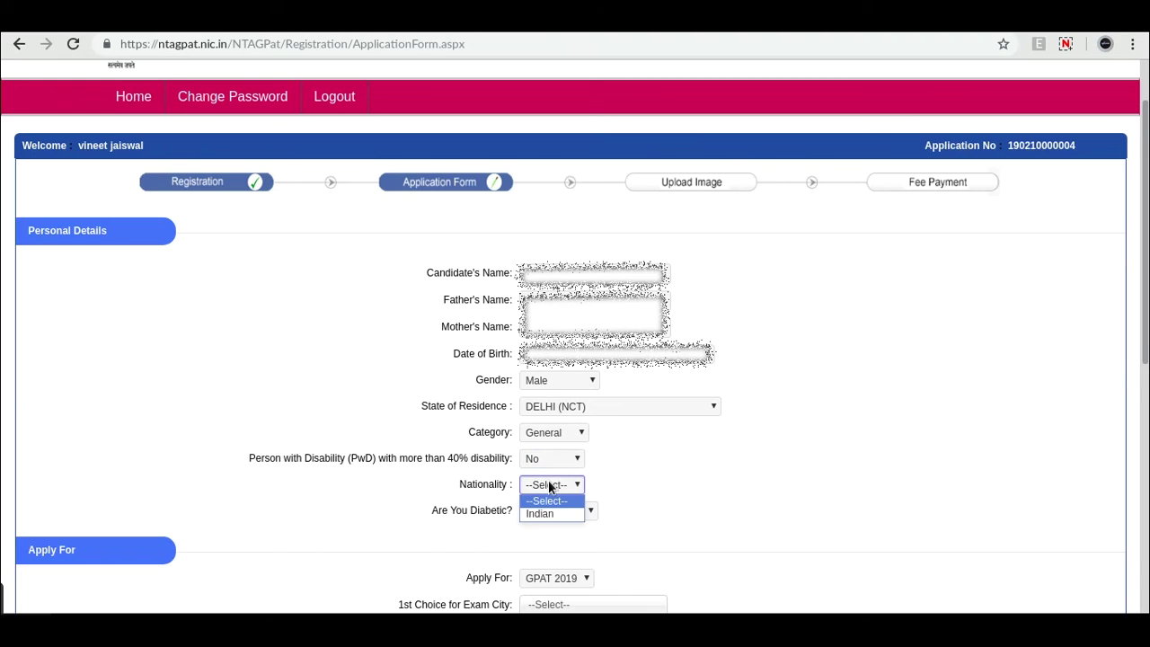
left_click(545, 514)
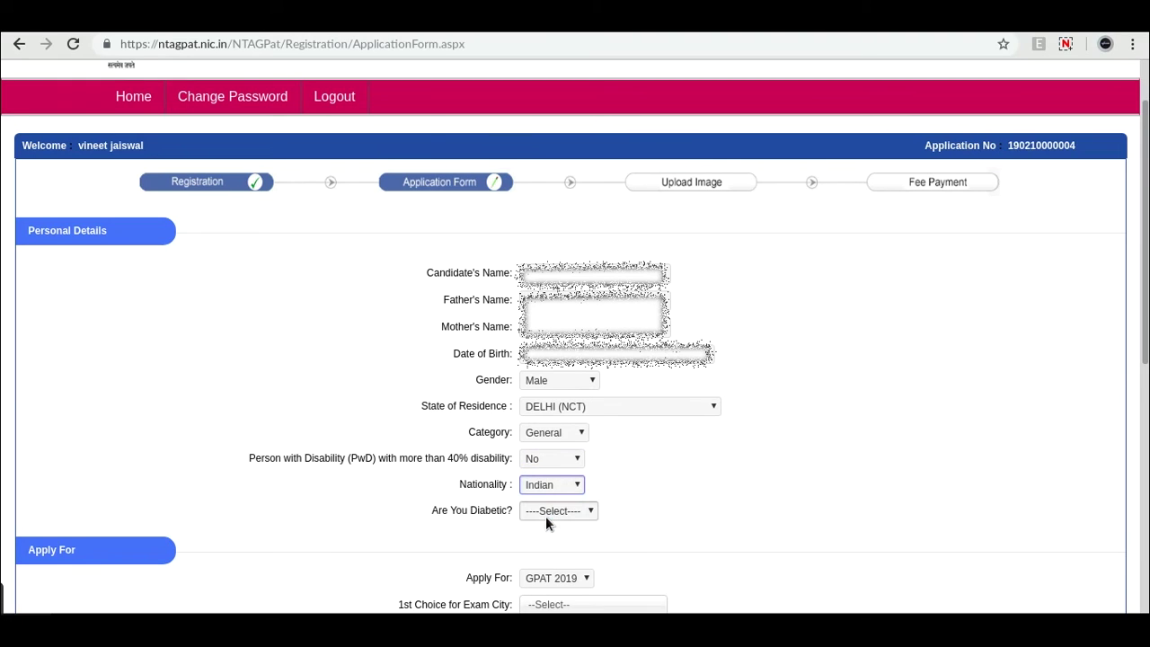
left_click(559, 512)
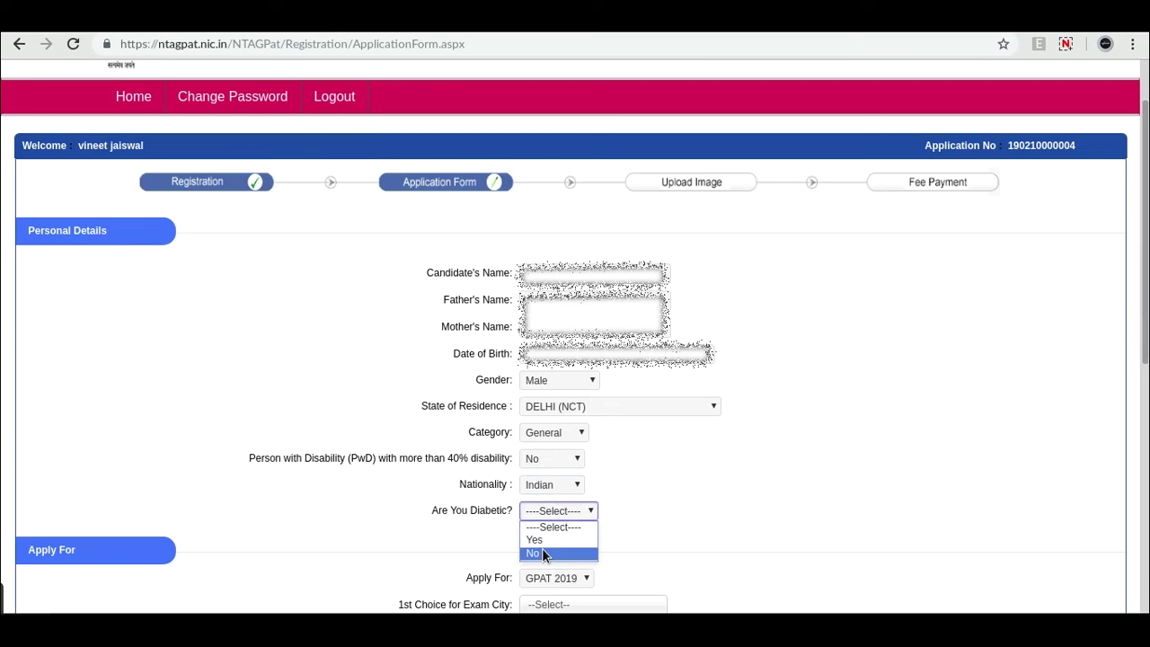
- Answer No to diabetic and pick exam cities Agartala, Allahabad, Anand and Bareilly
left_click(542, 549)
scroll(580, 330, "down", 5)
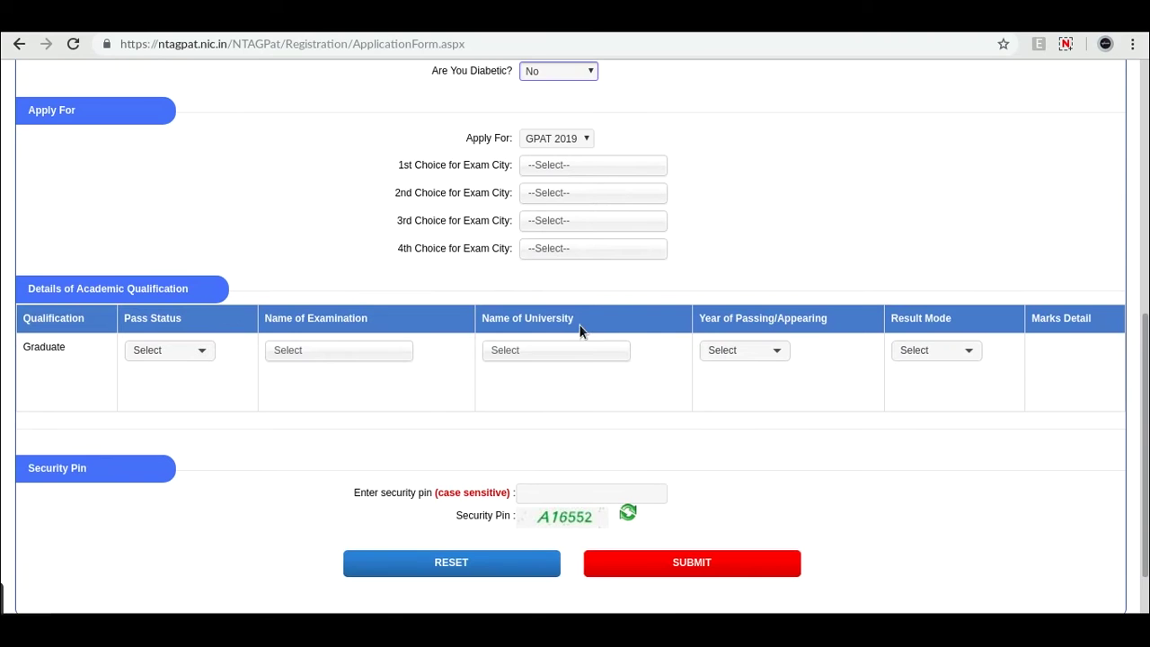
left_click(575, 168)
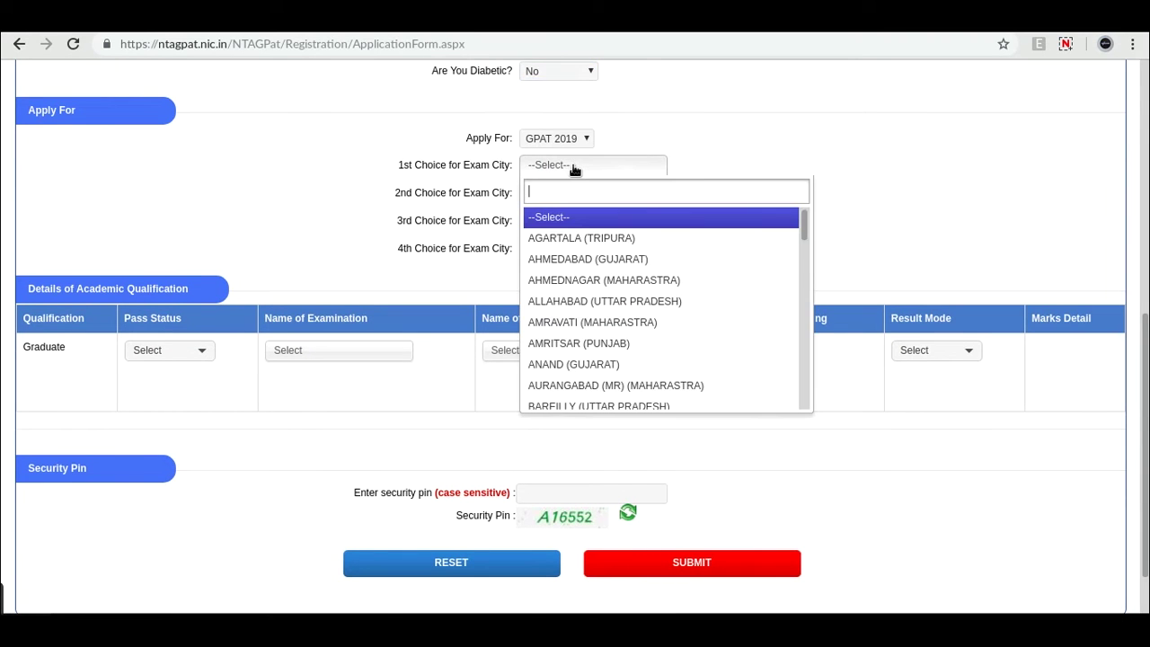
left_click(548, 238)
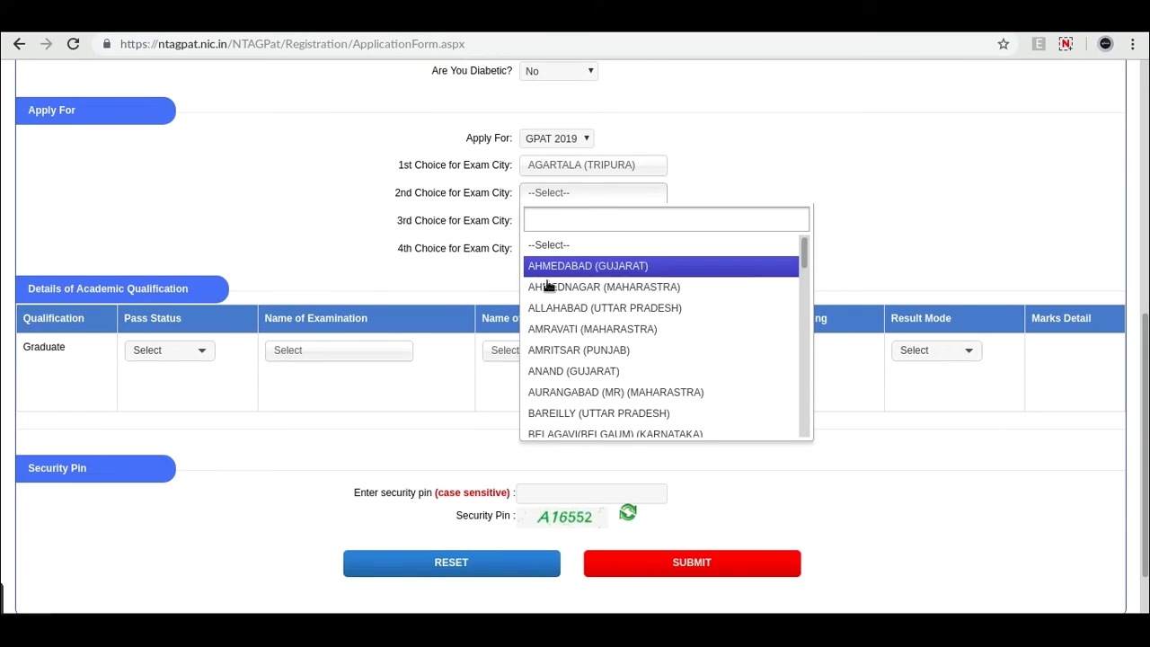
left_click(544, 308)
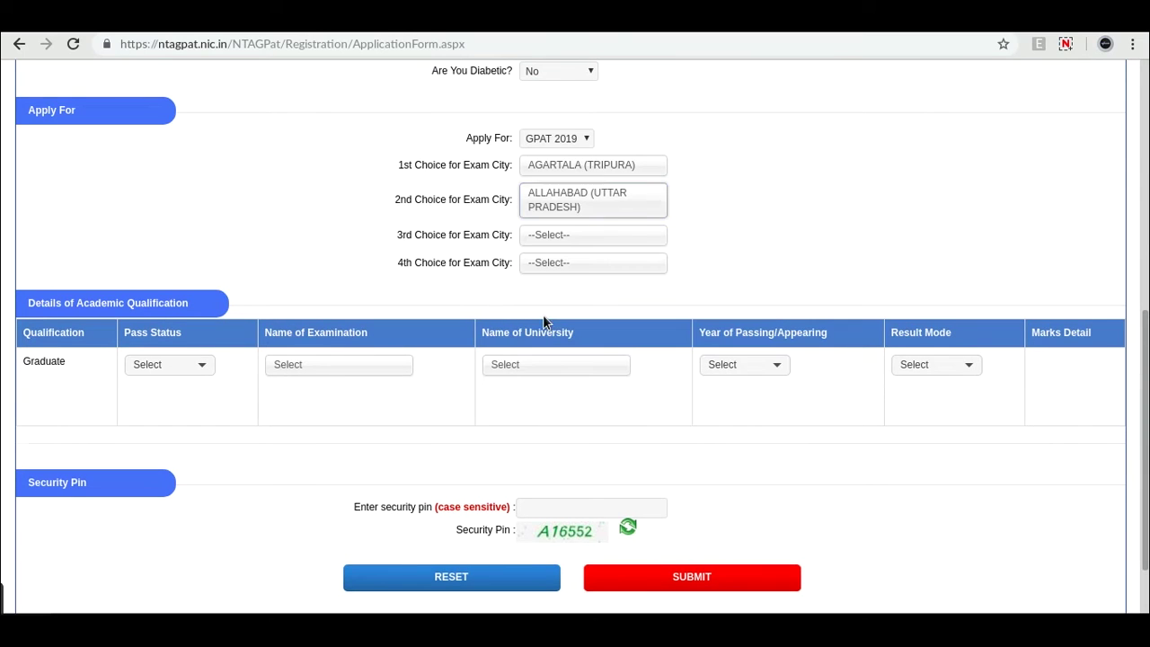
left_click(557, 238)
left_click(571, 413)
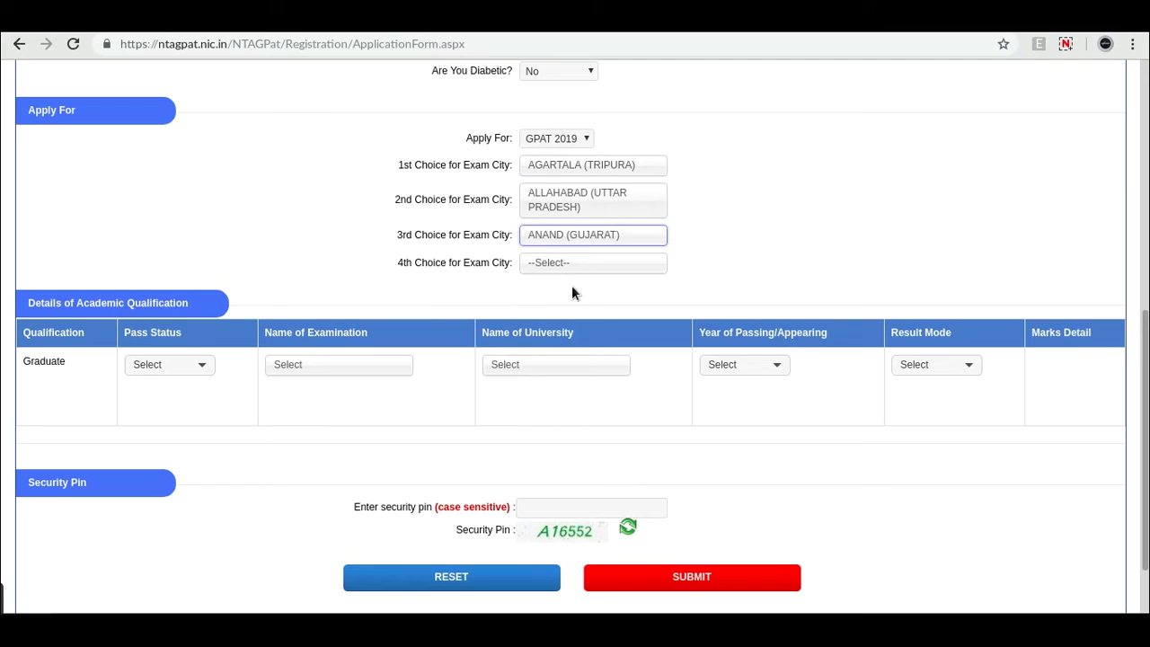
left_click(573, 263)
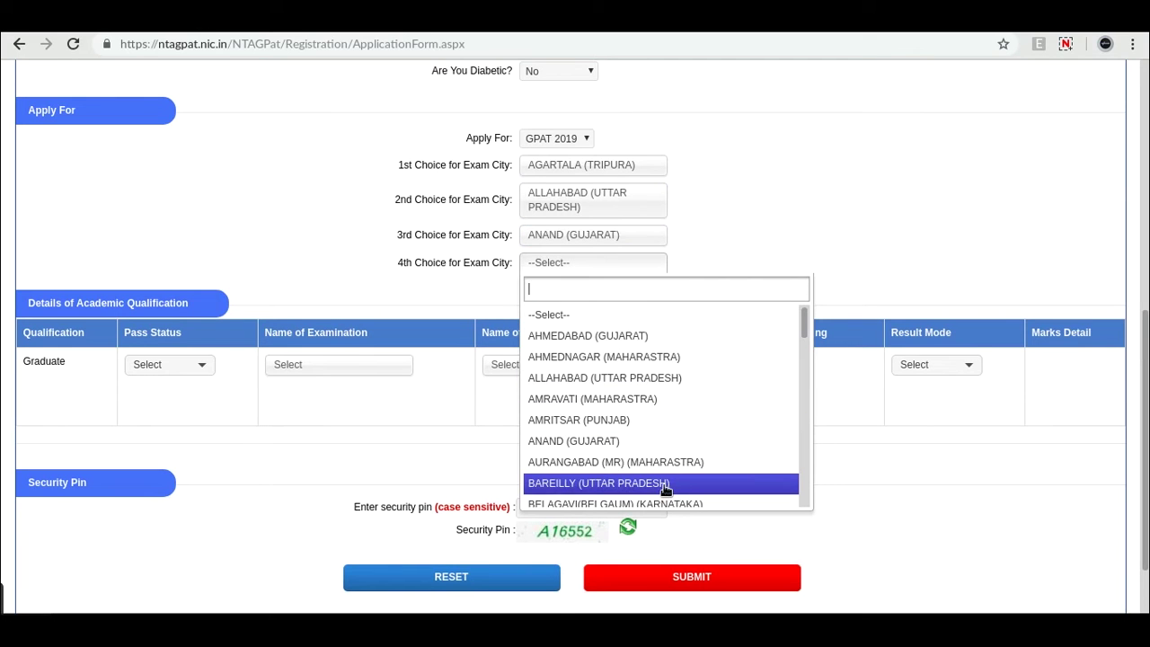
left_click(663, 484)
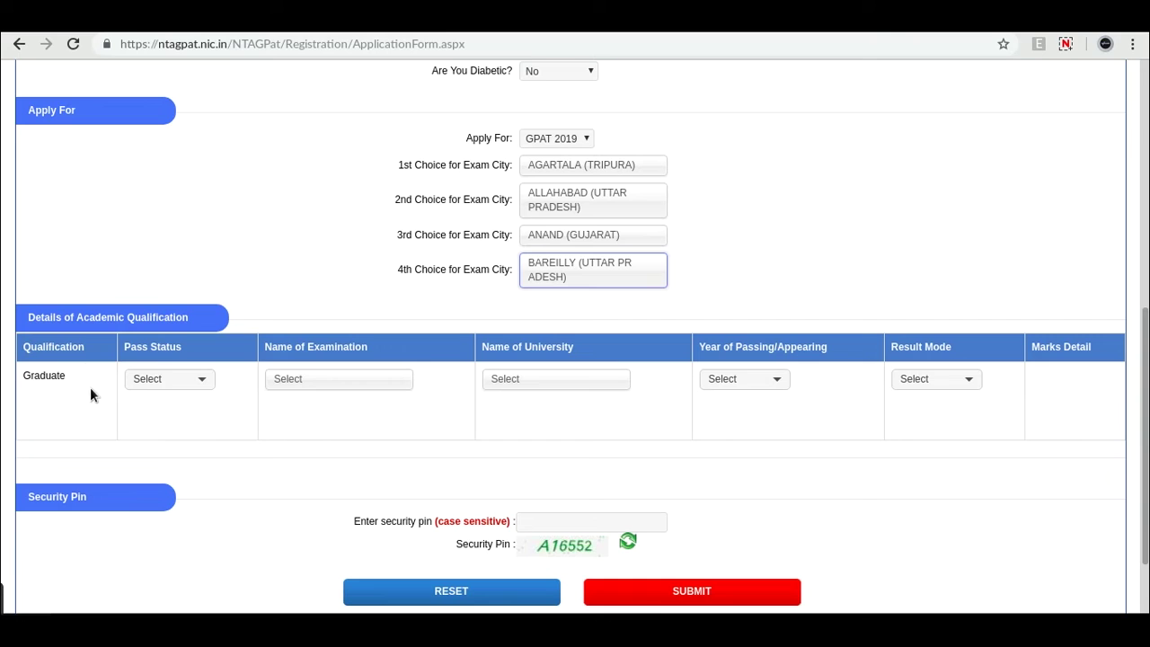
- Fill the graduate row: Passed, Bachelor of Pharmacy, A.K.S. University Satna, 2017, Percentage
left_click(190, 379)
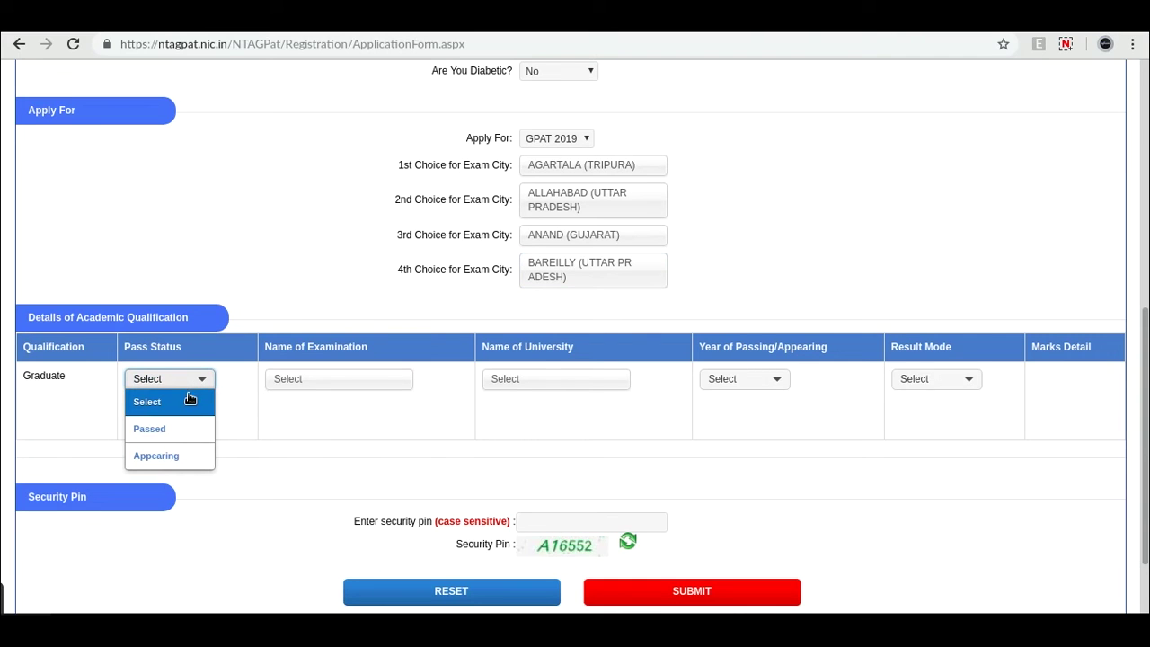
left_click(184, 427)
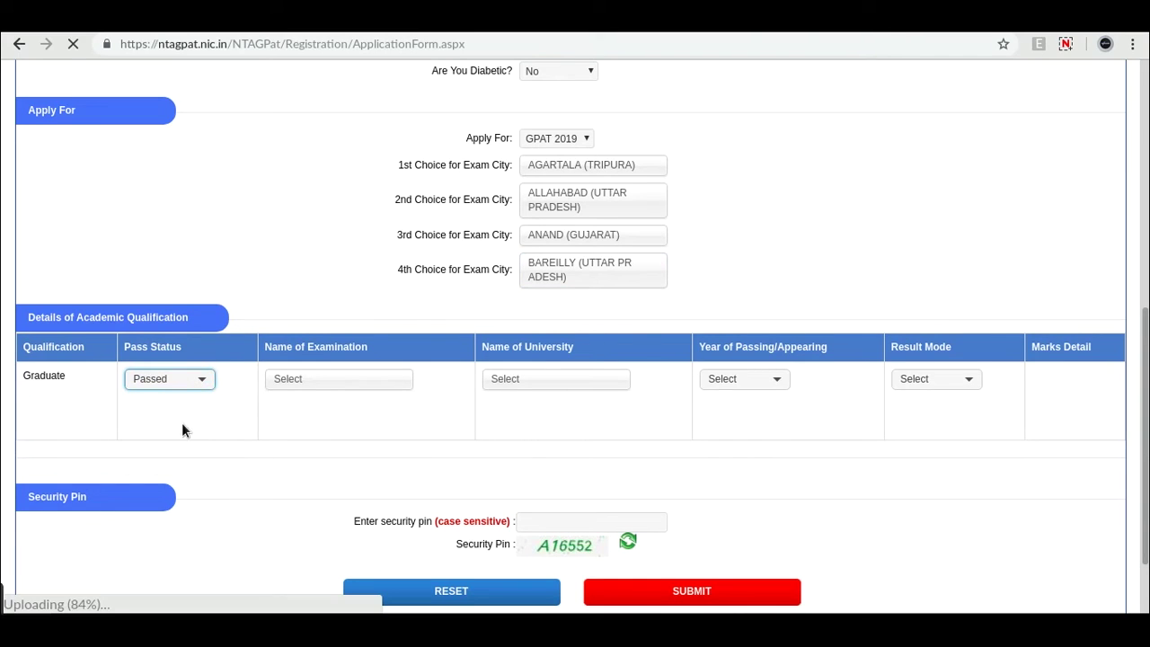
left_click(319, 387)
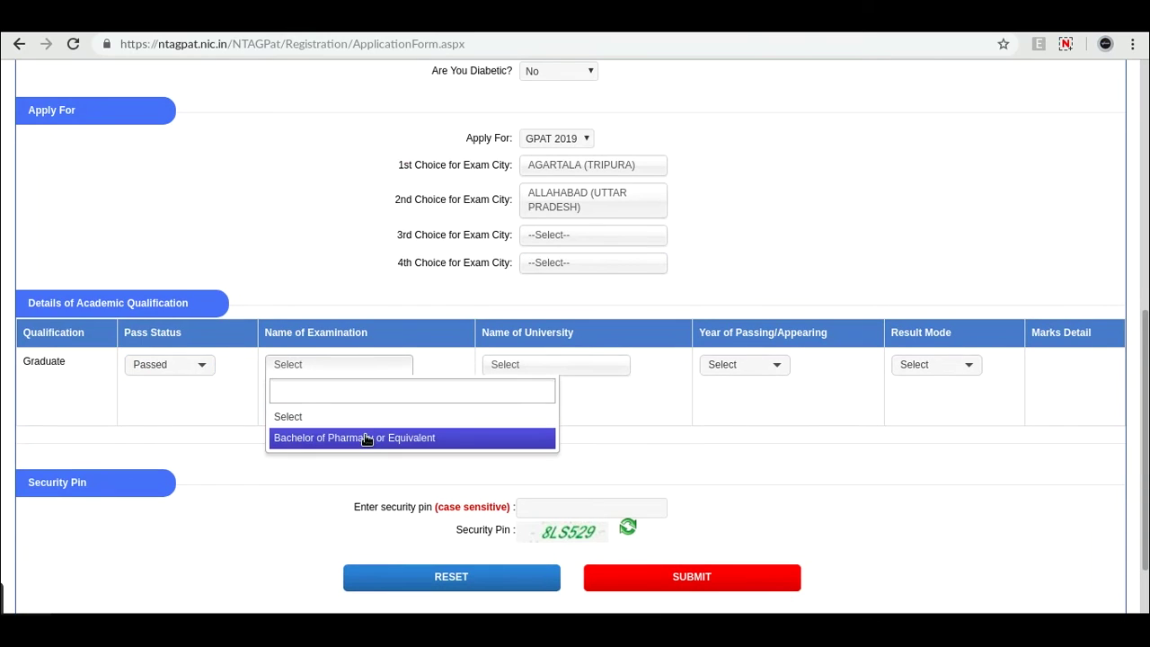
left_click(365, 438)
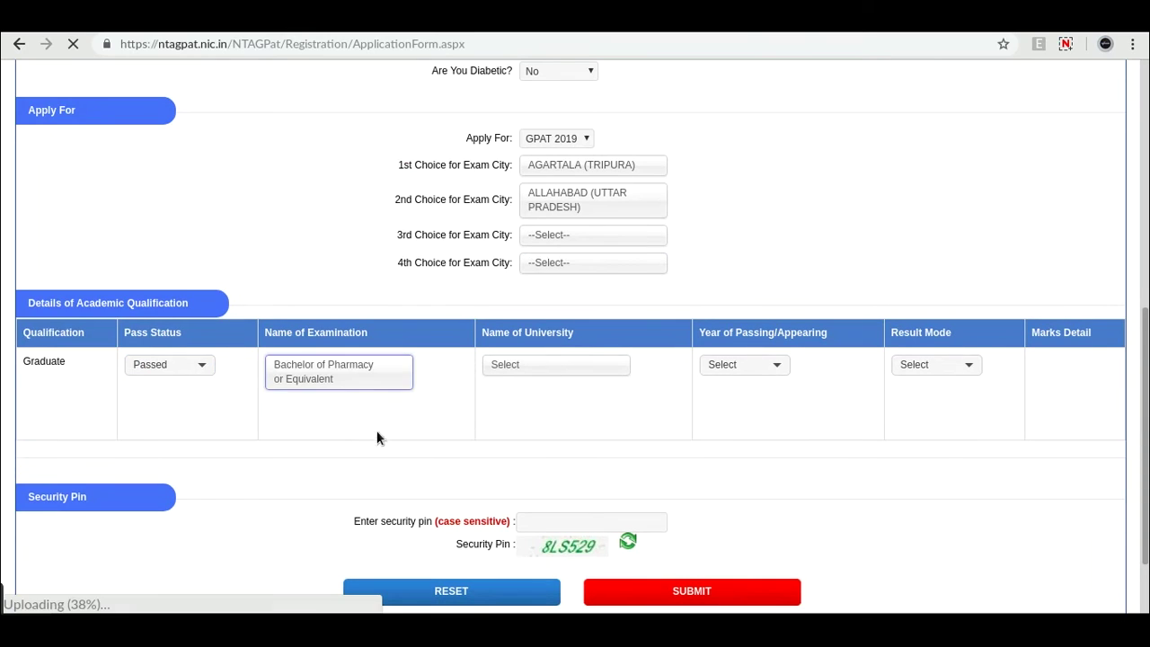
left_click(552, 368)
left_click(544, 445)
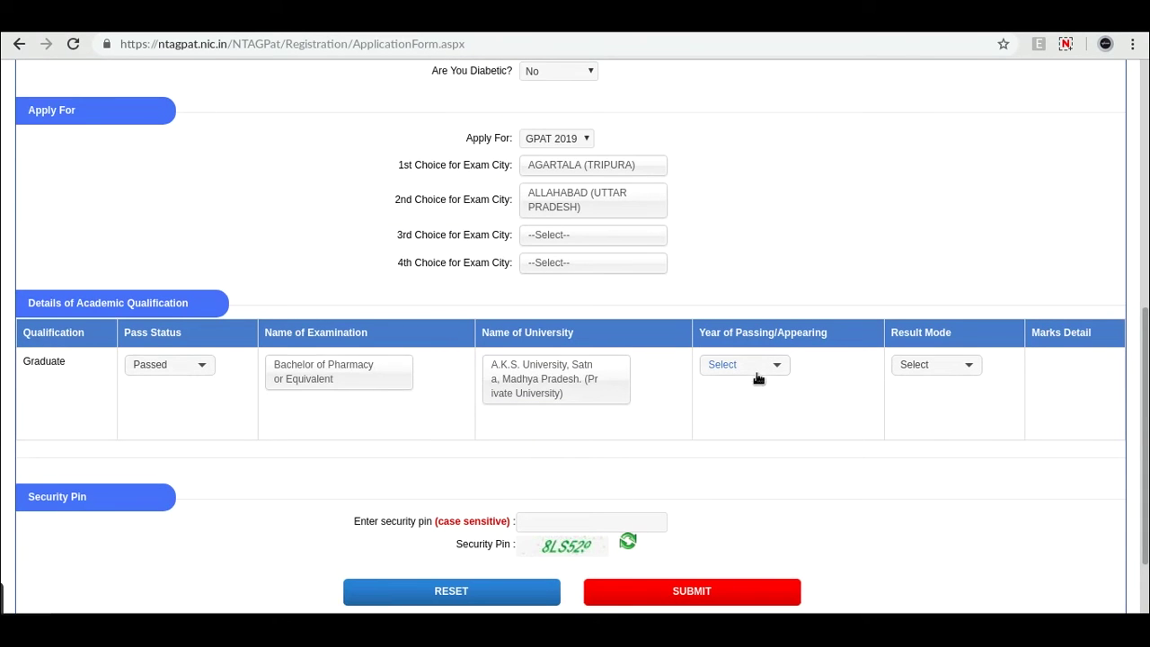
left_click(754, 369)
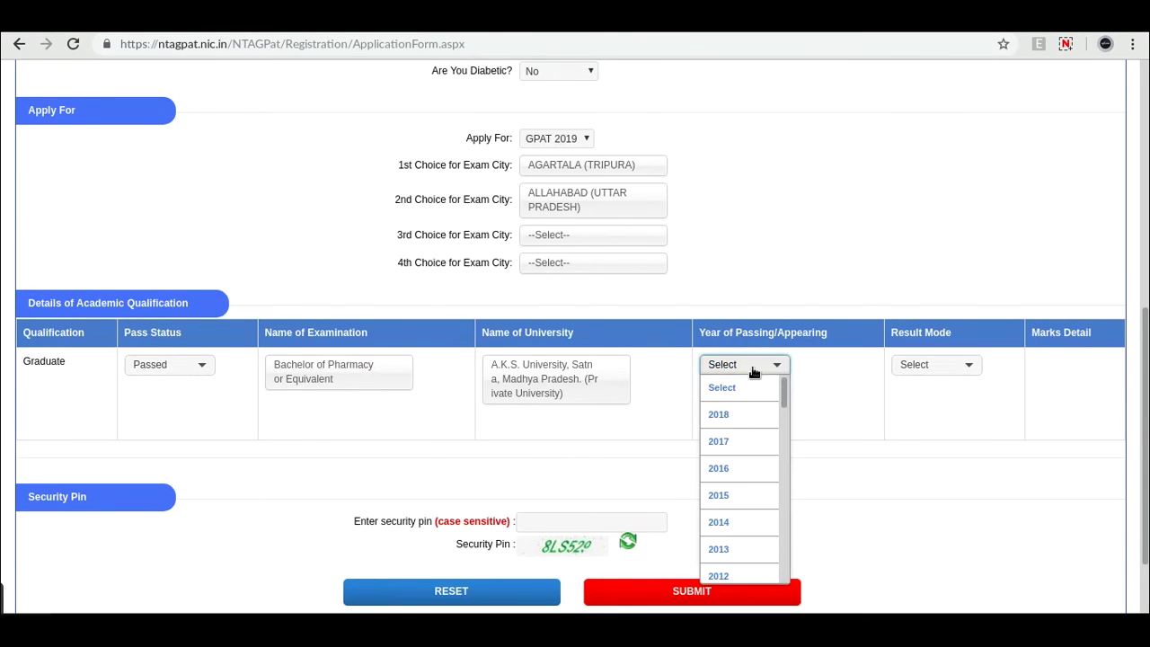
left_click(732, 442)
left_click(943, 366)
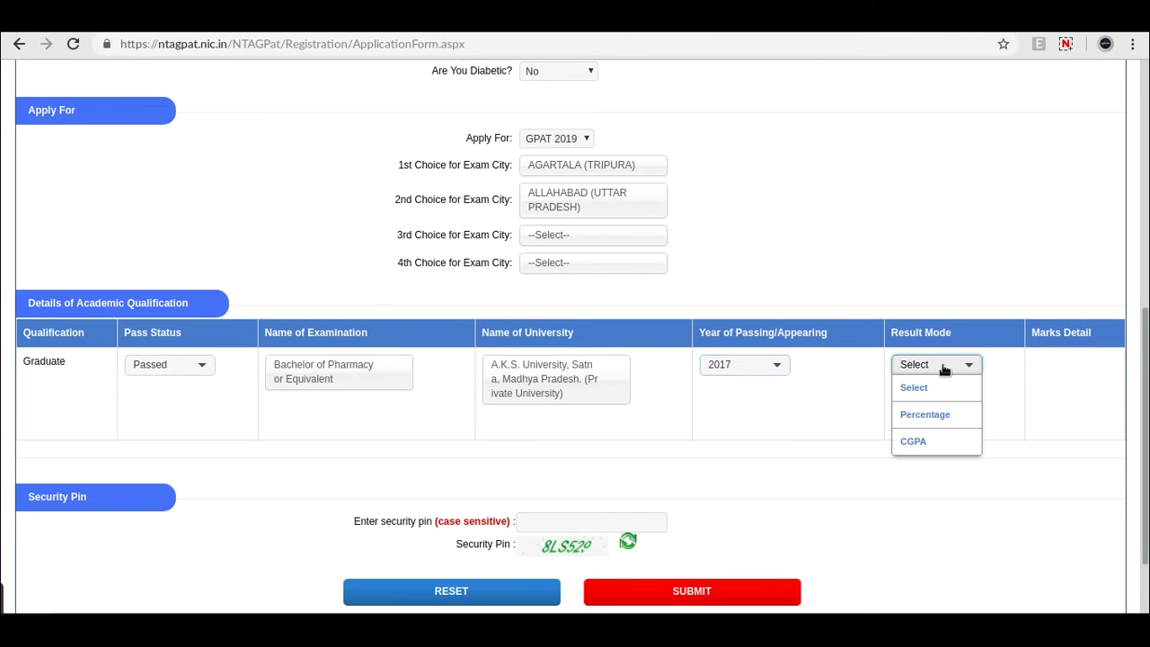
left_click(927, 429)
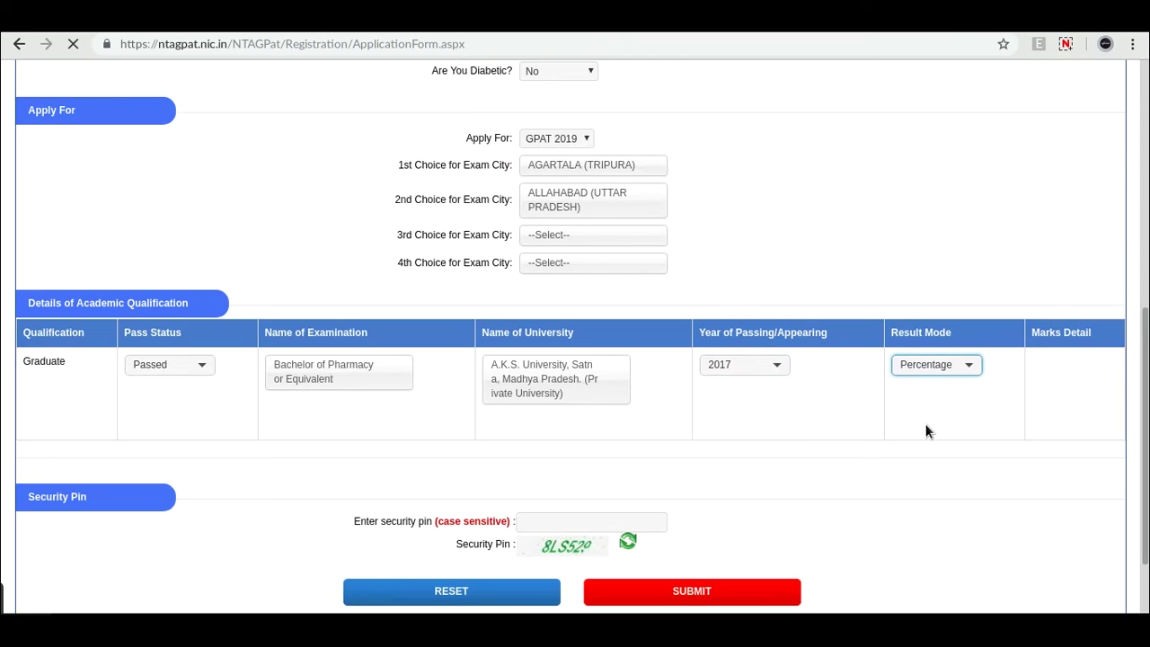
- Enter graduate marks of 78 out of 100 and check the calculated percentage
left_click(1053, 366)
type("78")
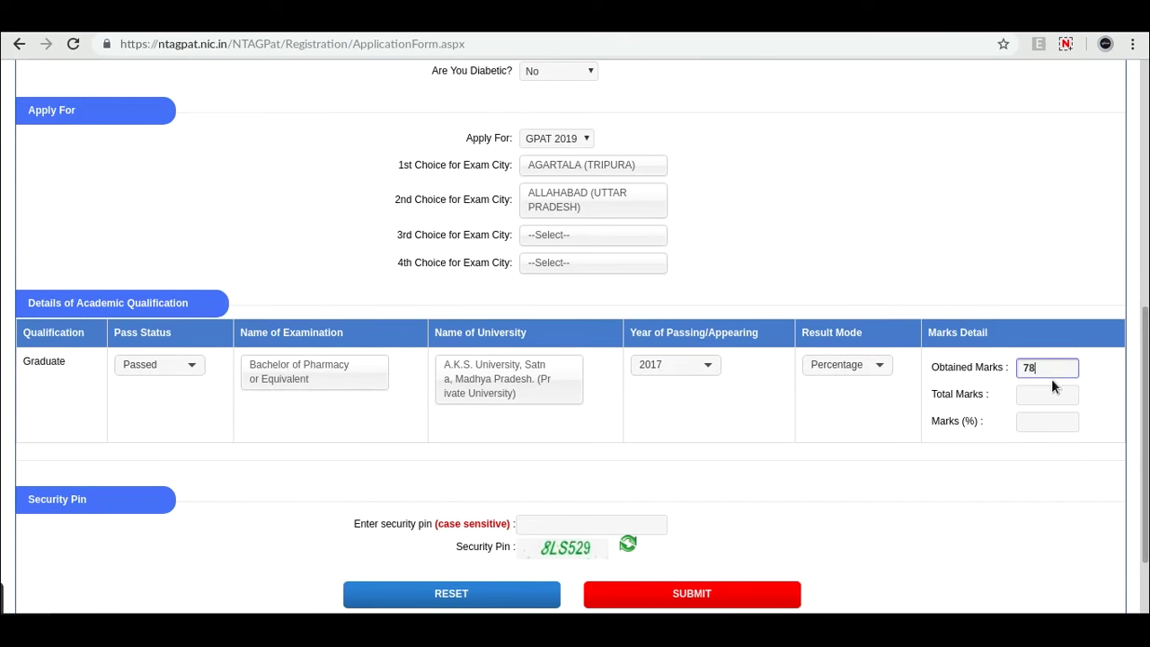
left_click(1044, 392)
type("100")
left_click(1047, 424)
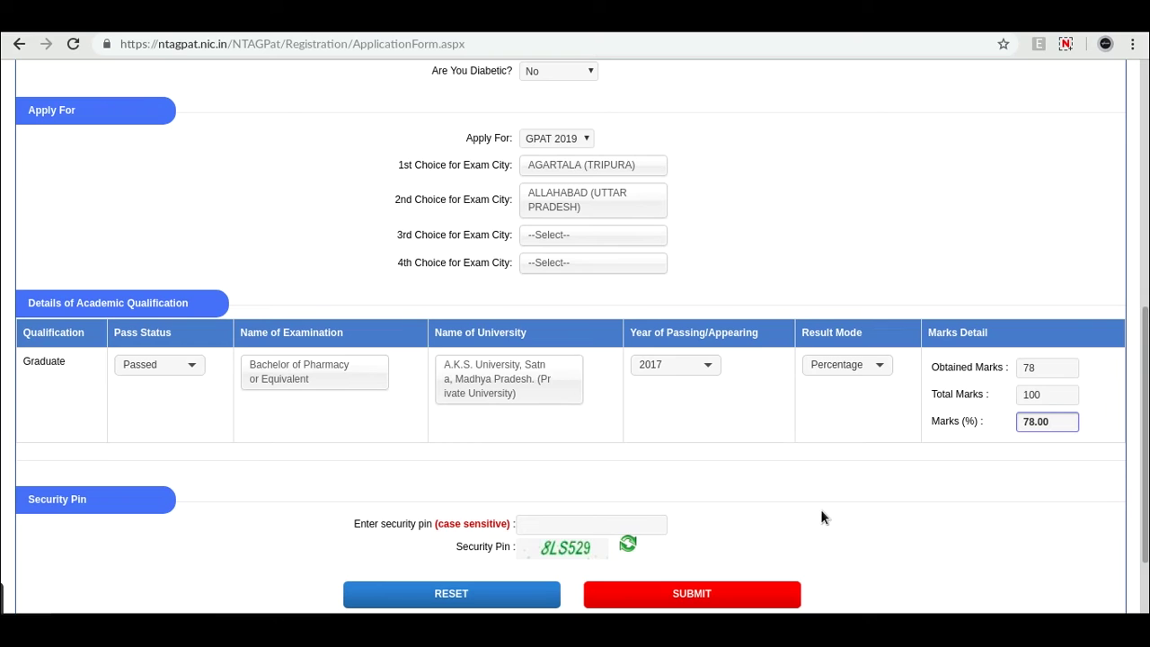
- Type the shown security pin and submit the application form for review
left_click(631, 524)
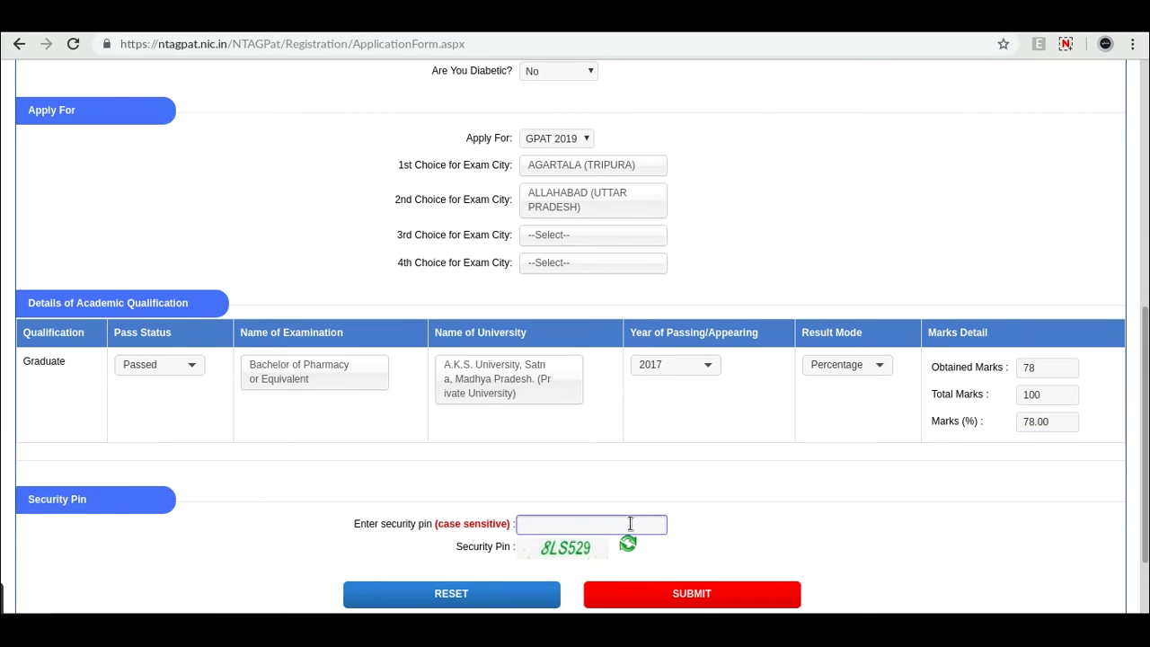
type("8LS529")
scroll(630, 523, "down", 2)
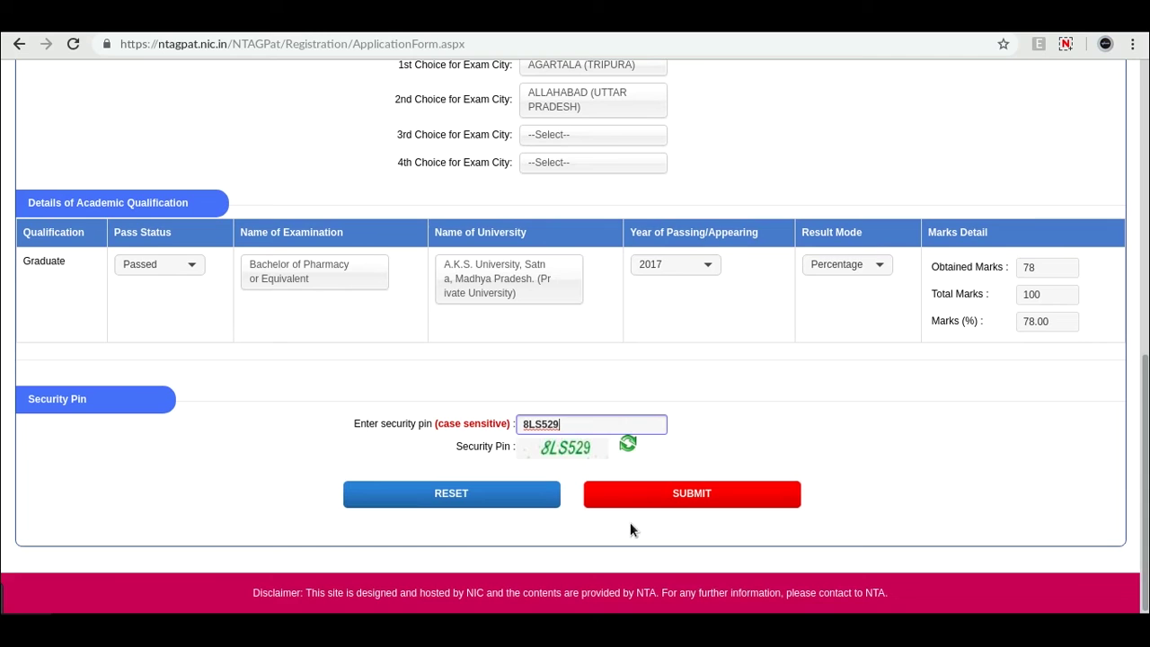
left_click(690, 497)
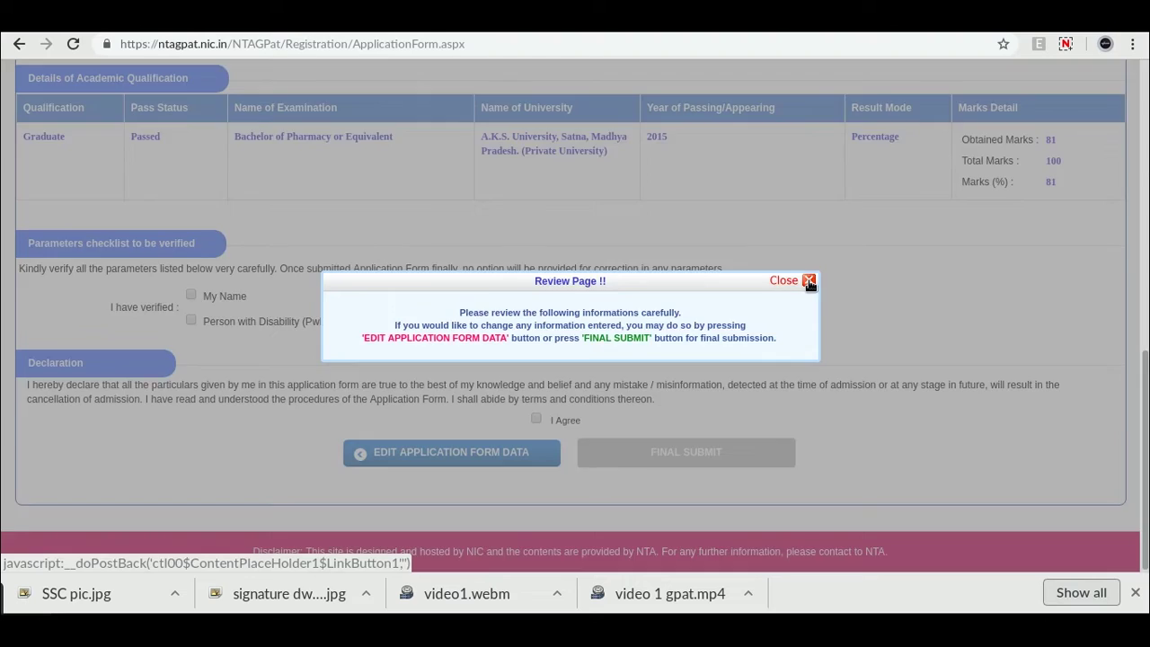
- Mark Name, PwD, Father Name, Exam Cities, Mother Name, Date of Birth and Category as verified
left_click(808, 281)
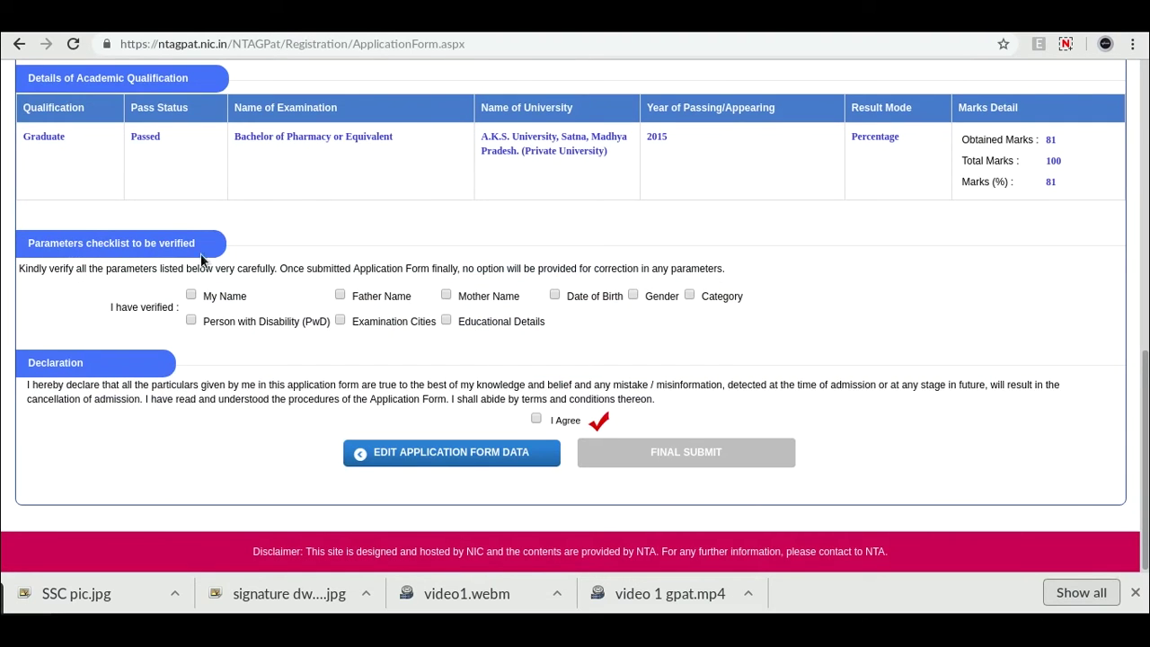
scroll(213, 258, "up", 7)
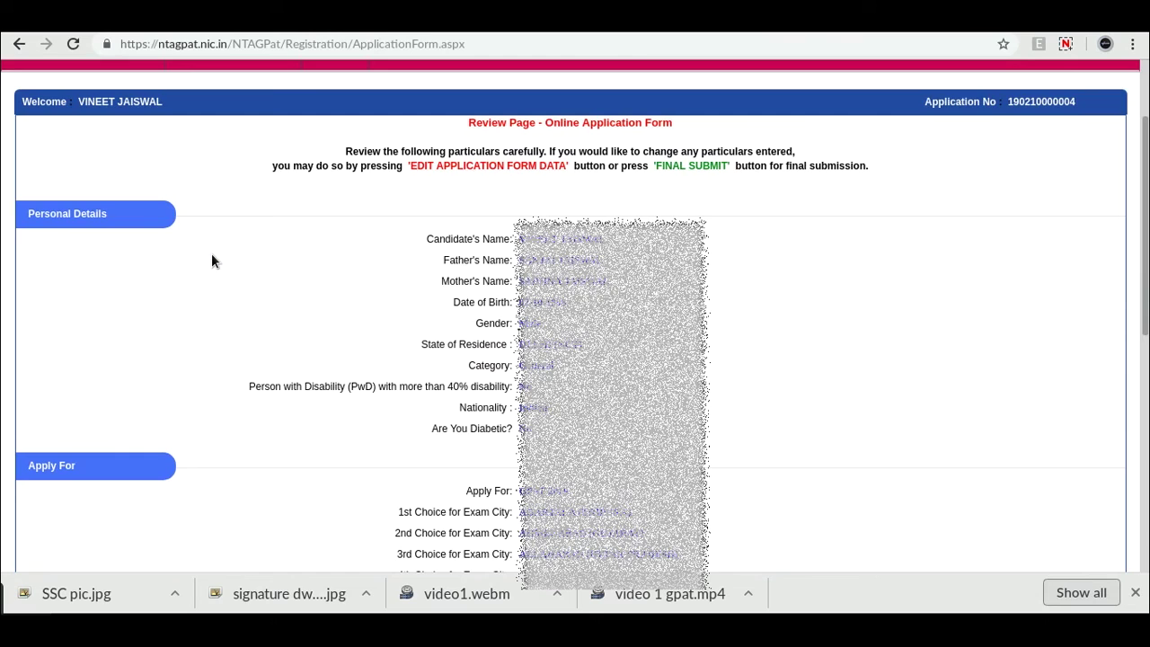
scroll(211, 260, "down", 9)
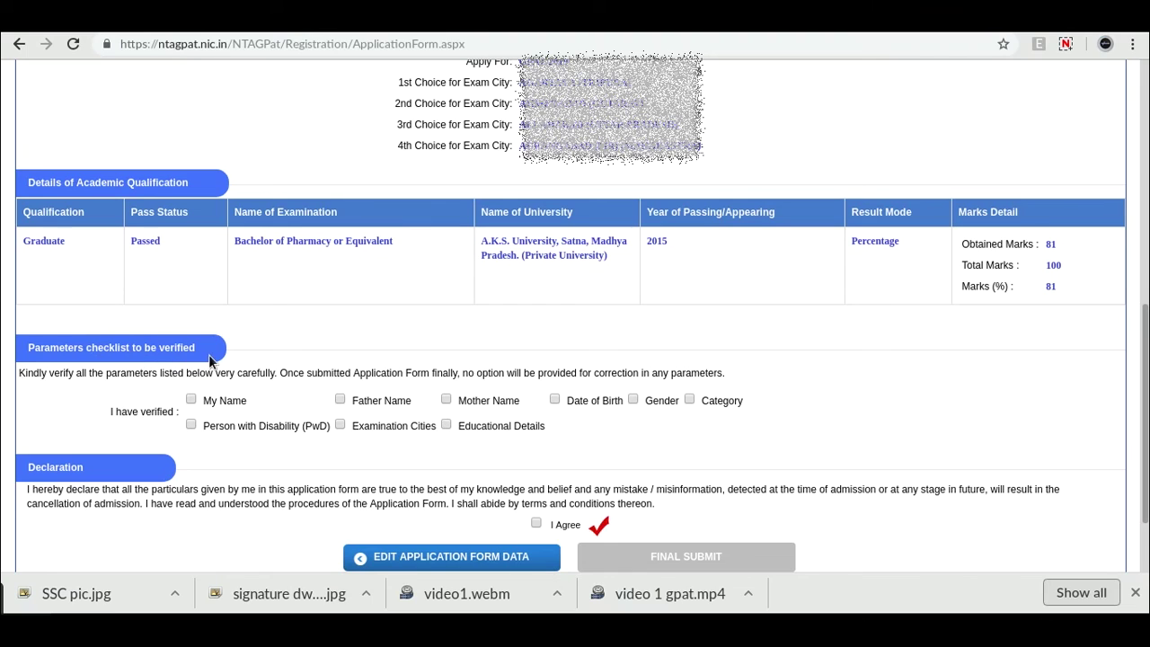
left_click(191, 399)
left_click(191, 425)
left_click(340, 398)
left_click(340, 425)
left_click(446, 398)
left_click(554, 398)
left_click(689, 399)
- Agree to the declaration and request final submission of the application
scroll(577, 464, "down", 2)
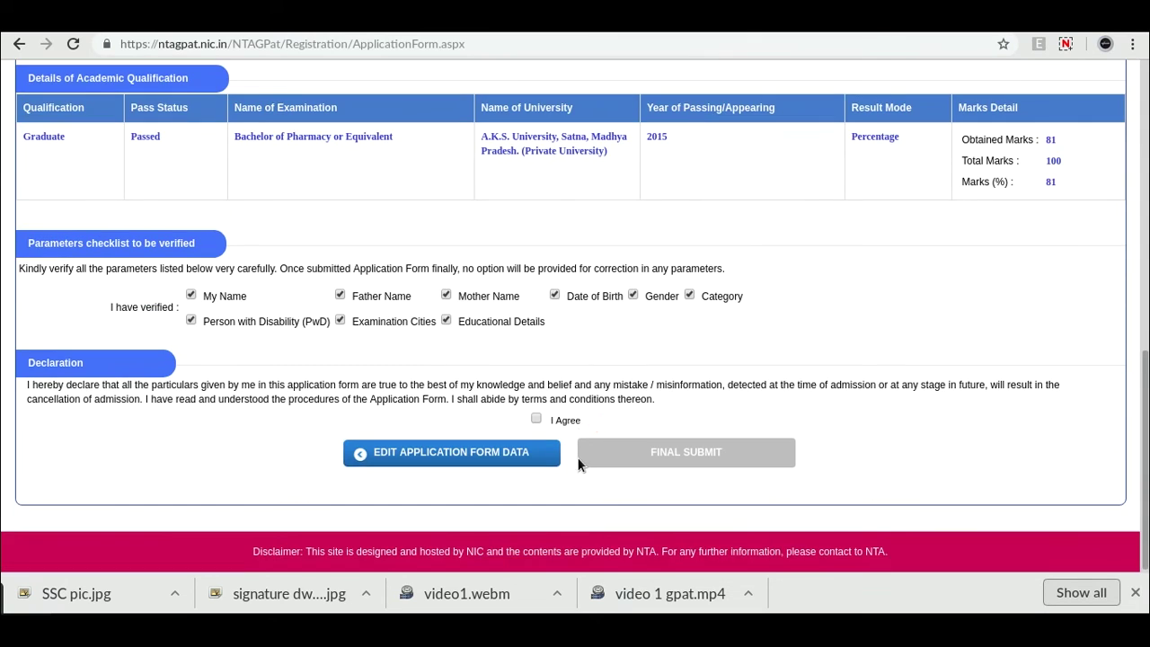
left_click(538, 415)
left_click(652, 449)
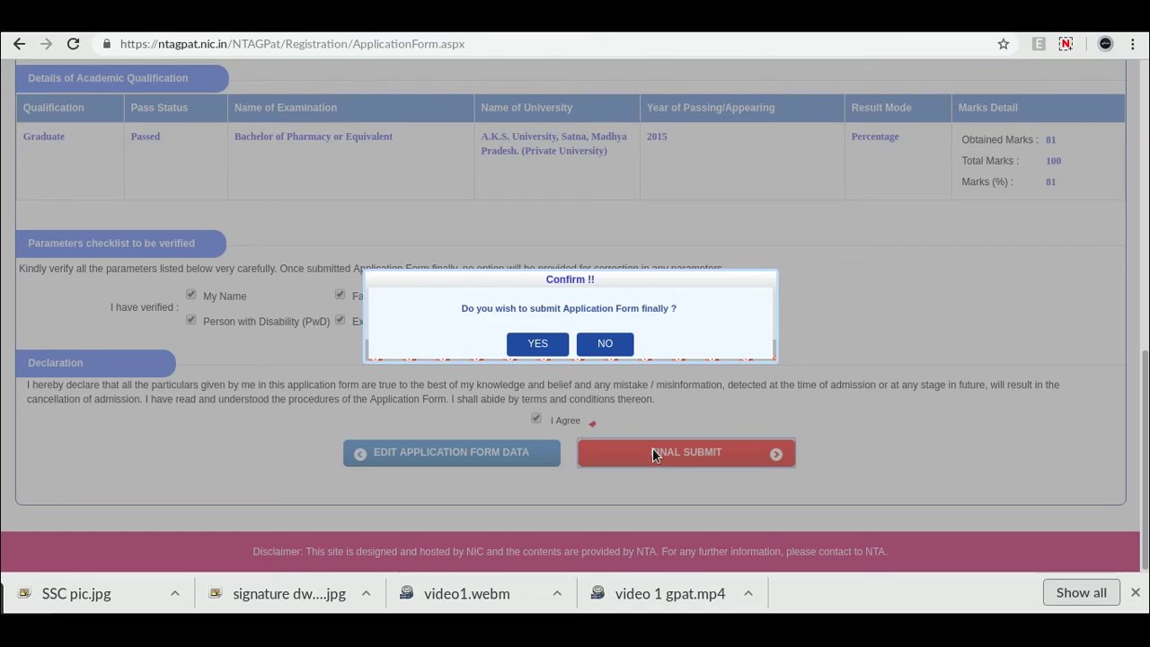
- Confirm the final submission with YES, then go to the Upload Images page
left_click(536, 344)
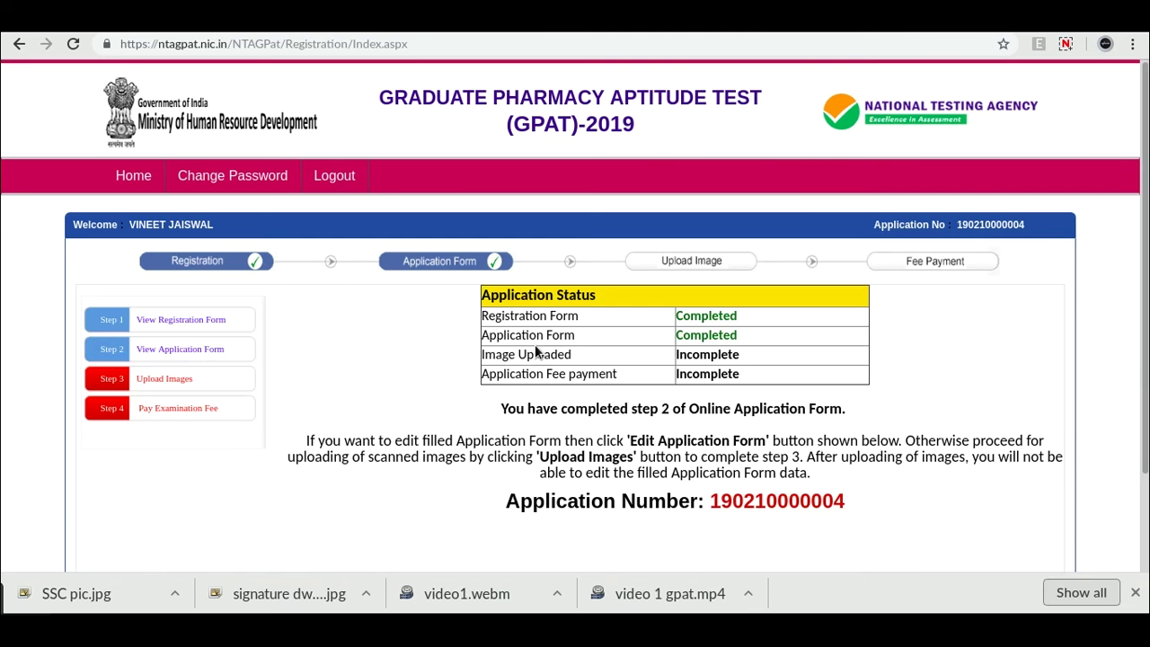
scroll(535, 349, "down", 3)
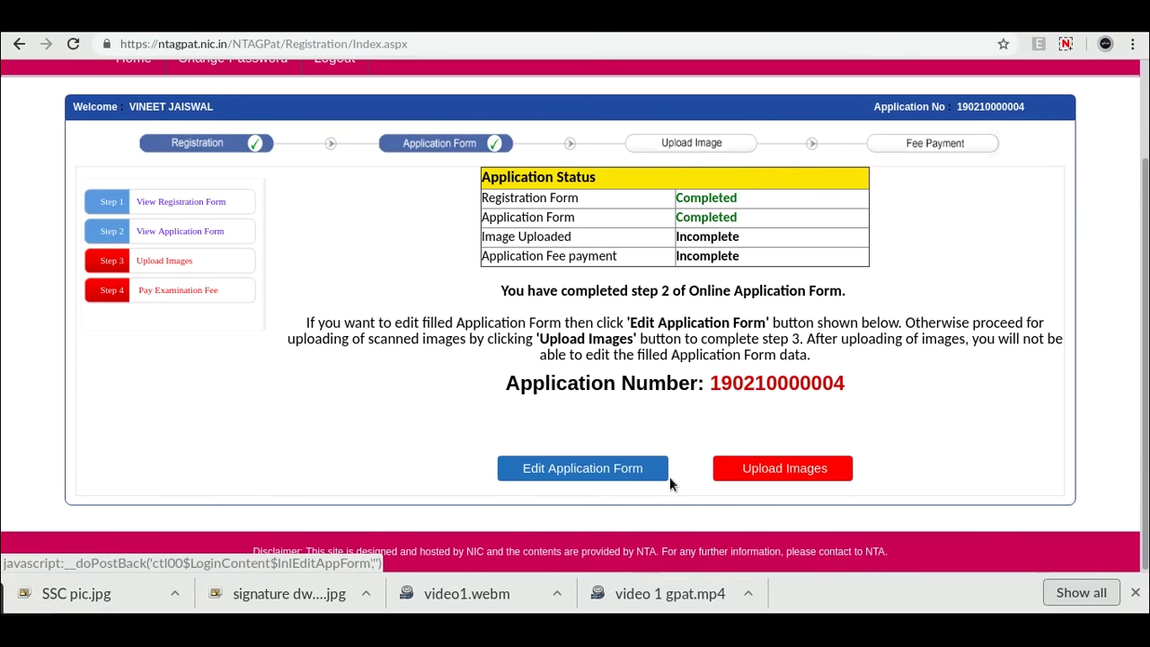
left_click(778, 471)
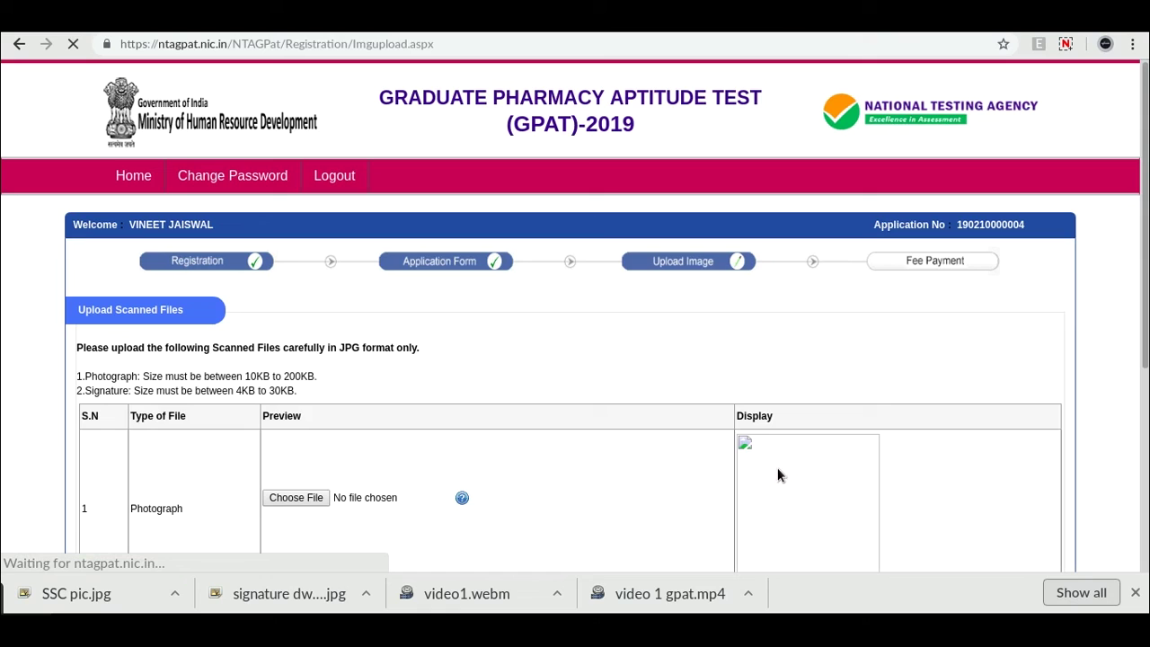
- Choose SSC pic.jpg as the photograph and signature dwnld .jpg as the signature
scroll(607, 414, "down", 3)
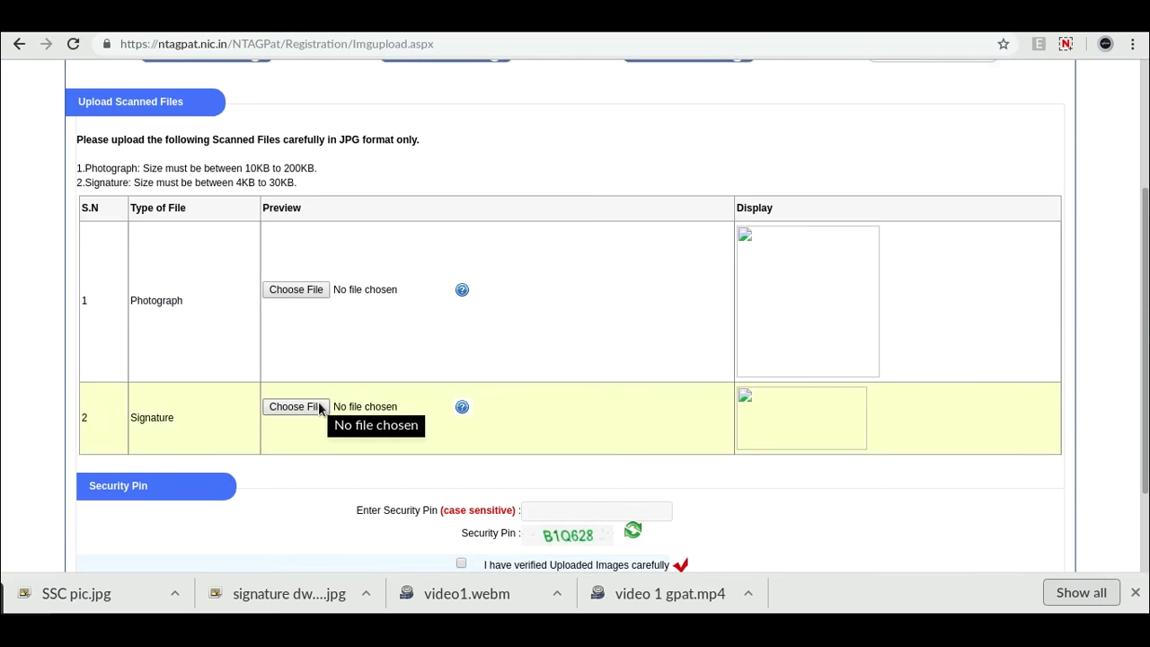
left_click(294, 289)
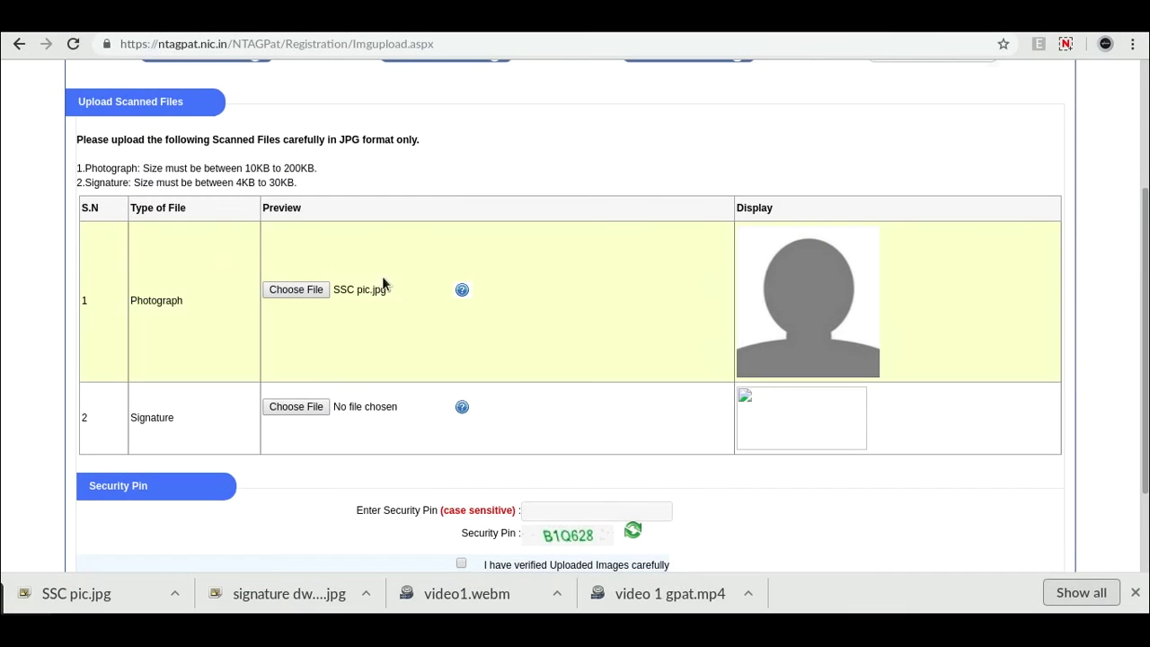
left_click(296, 406)
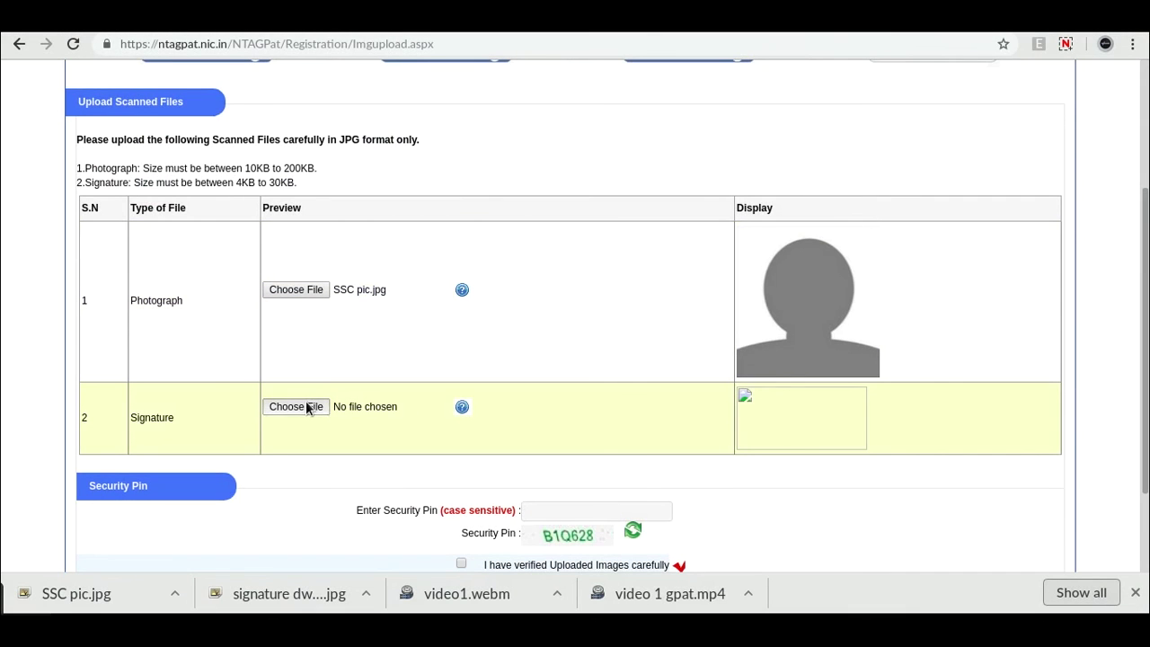
type("si")
left_click(316, 140)
double_click(315, 133)
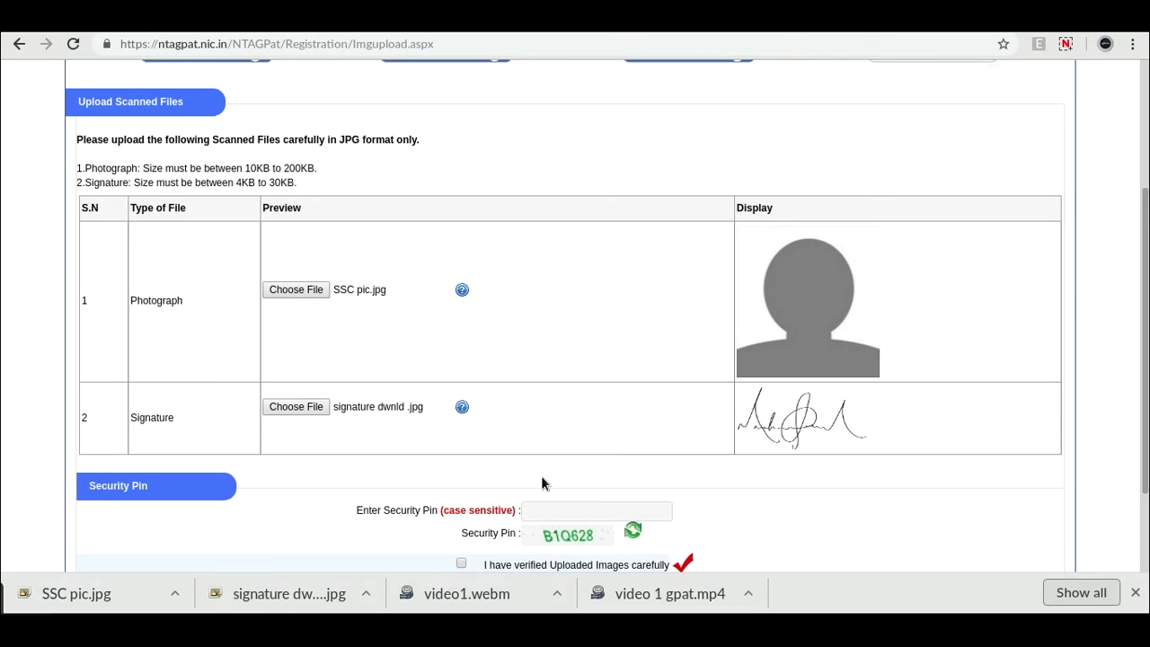
- Enter the security pin, confirm the images are verified, and upload them
scroll(541, 475, "down", 3)
left_click(552, 389)
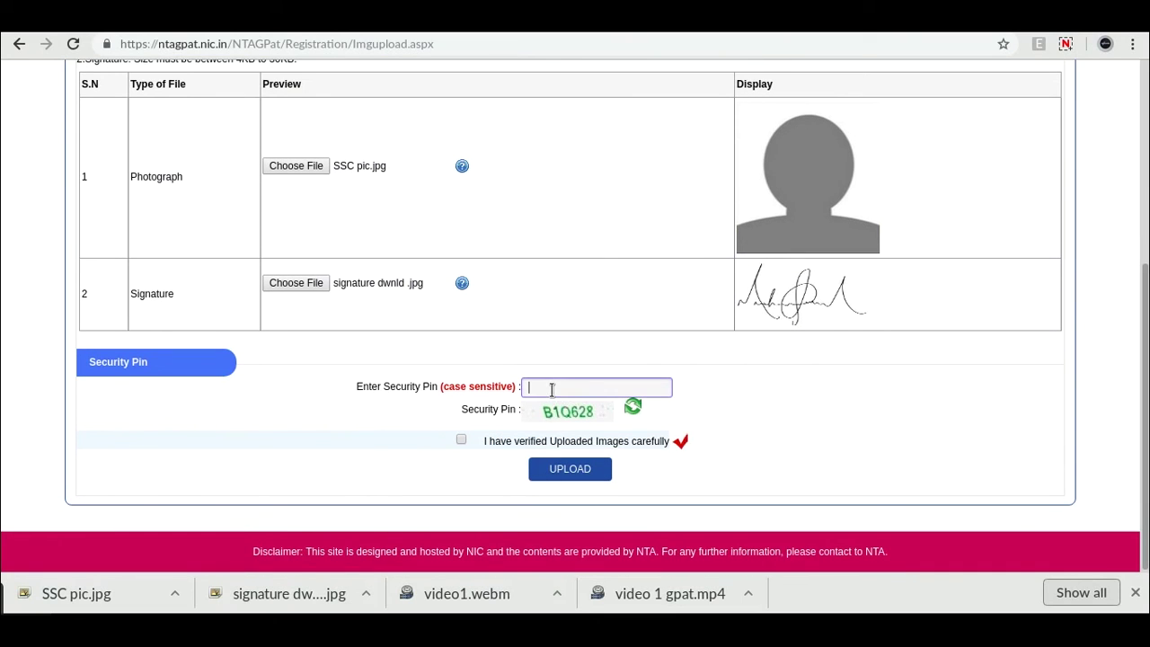
type("B1Q628")
left_click(462, 440)
left_click(585, 468)
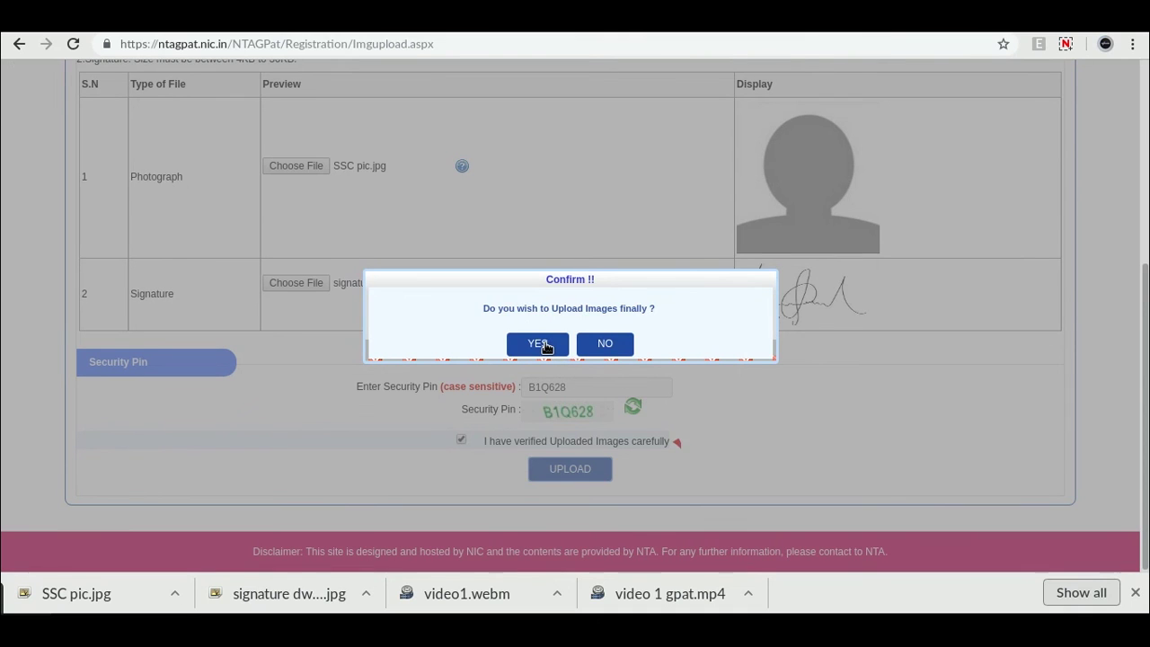
left_click(539, 344)
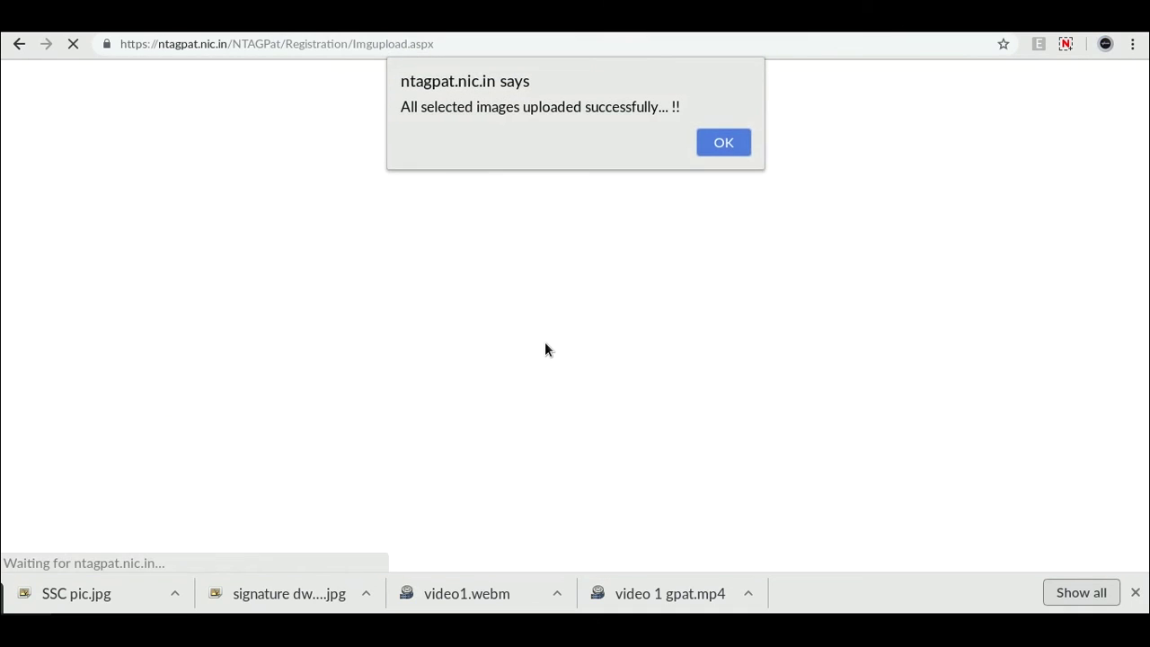
left_click(719, 146)
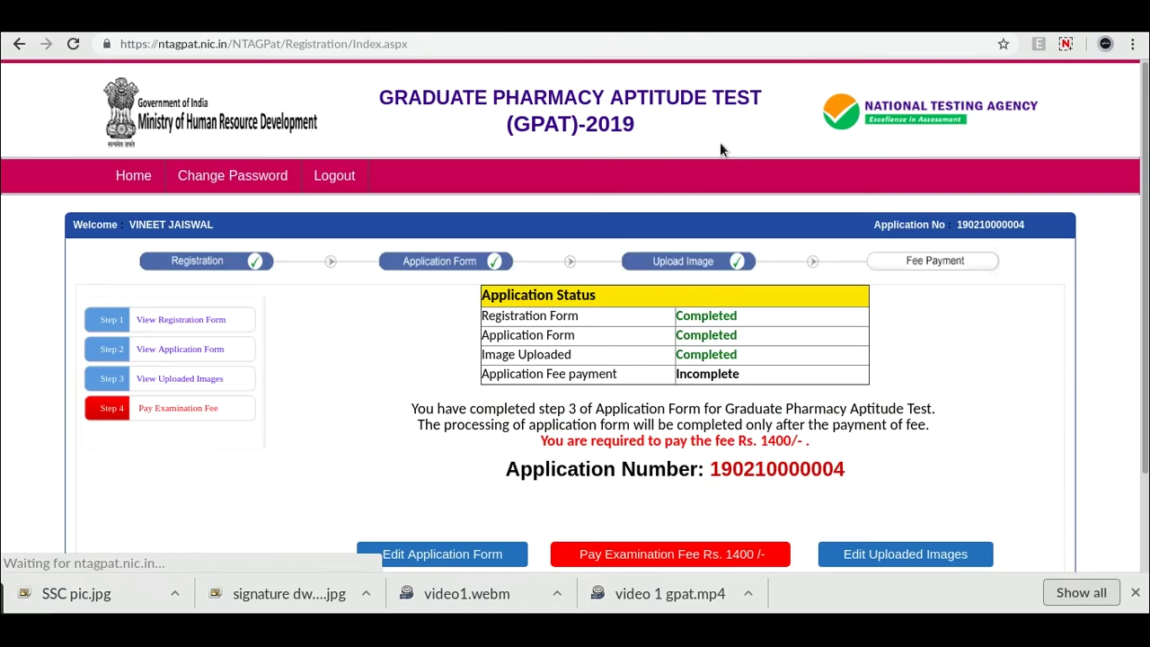
- Start paying the Rs. 1400 examination fee by online payment and confirm proceeding
left_click(688, 557)
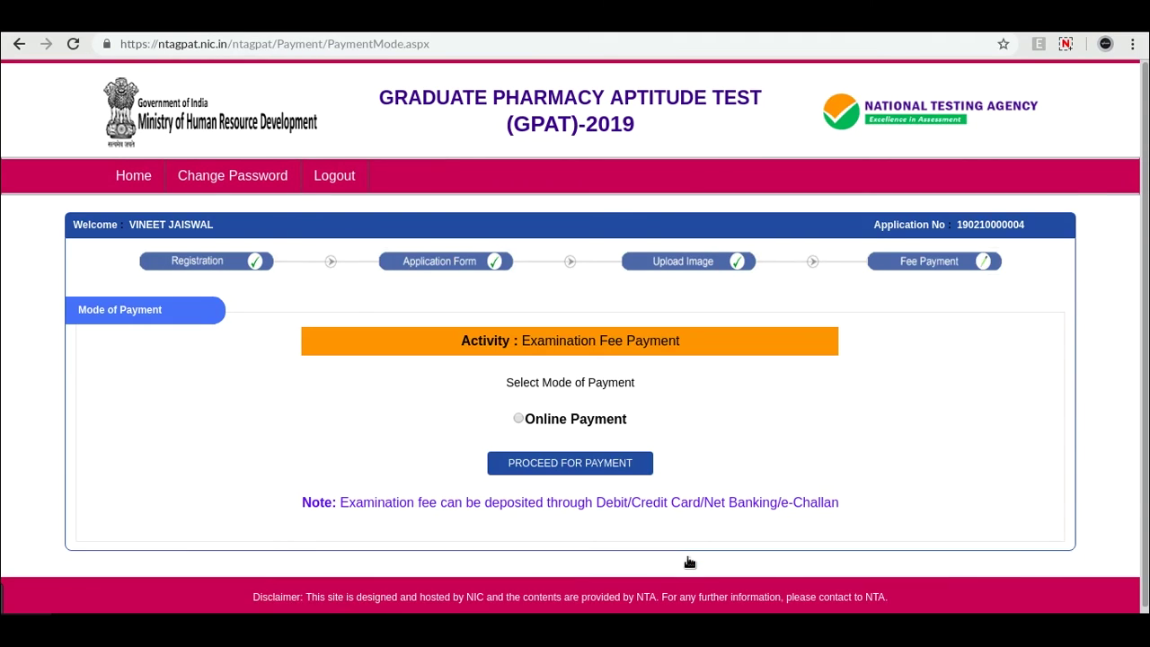
left_click(556, 472)
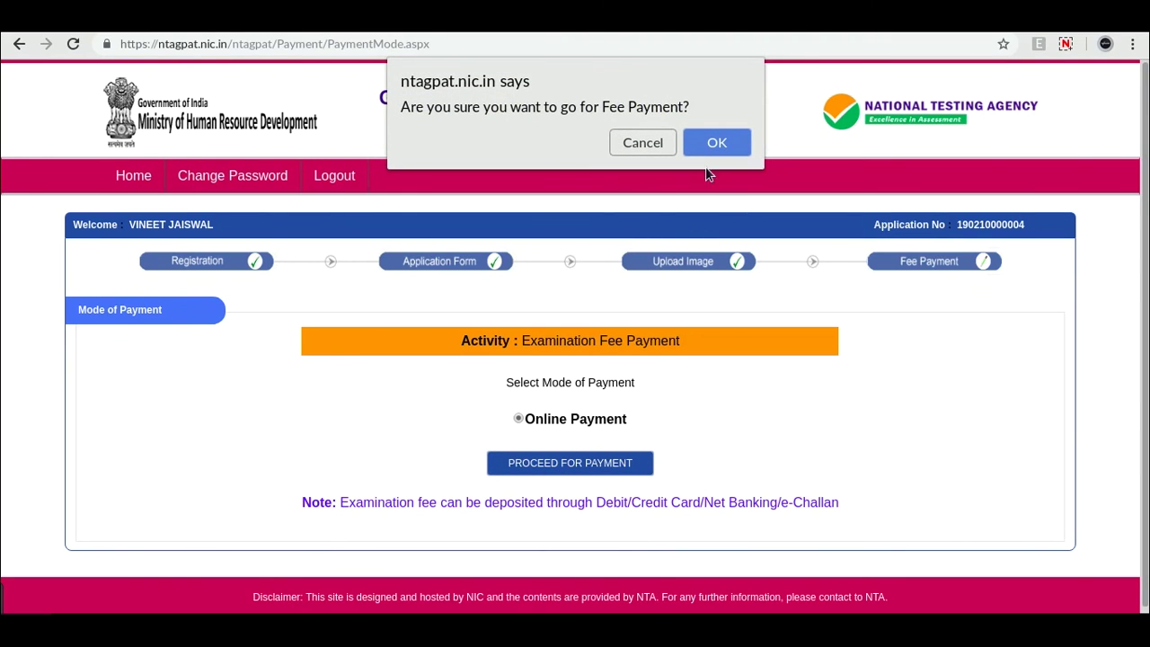
left_click(719, 134)
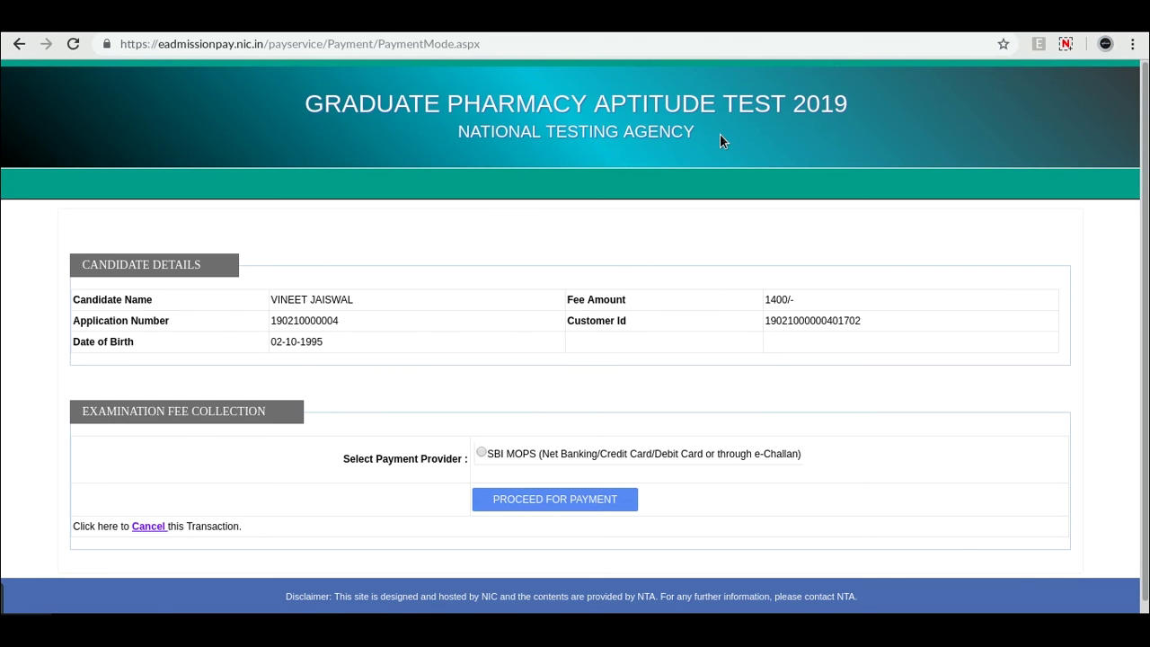
- Select SBI MOPS as the payment provider and continue to the SBI gateway
left_click(481, 452)
left_click(526, 498)
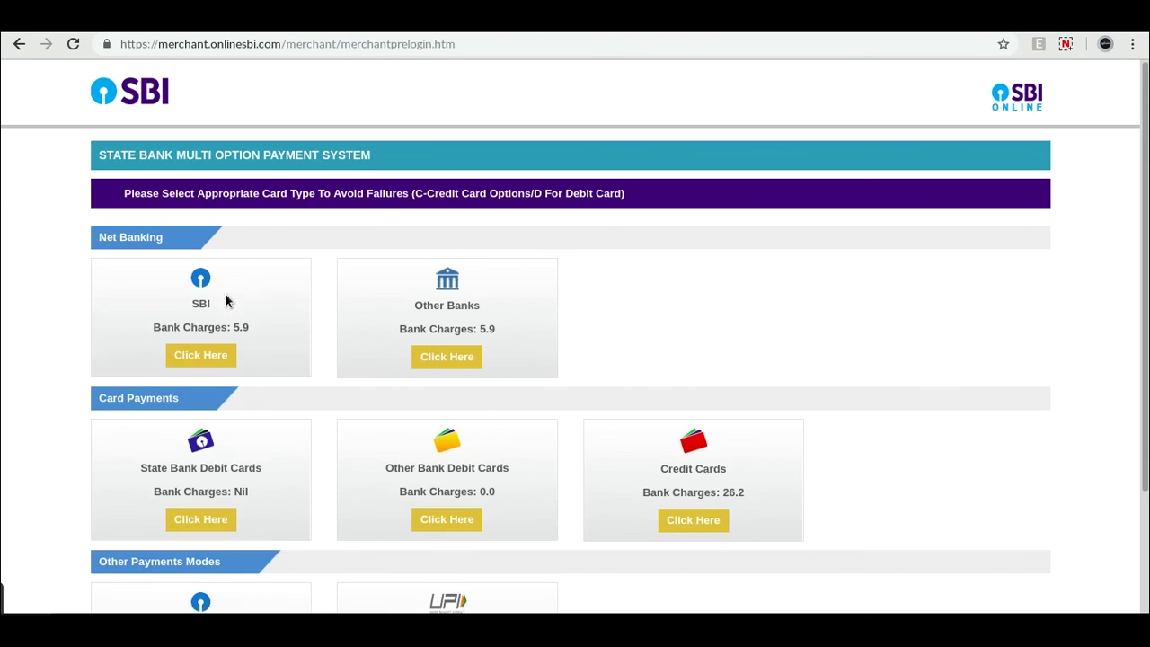
scroll(248, 298, "down", 1)
scroll(248, 299, "down", 2)
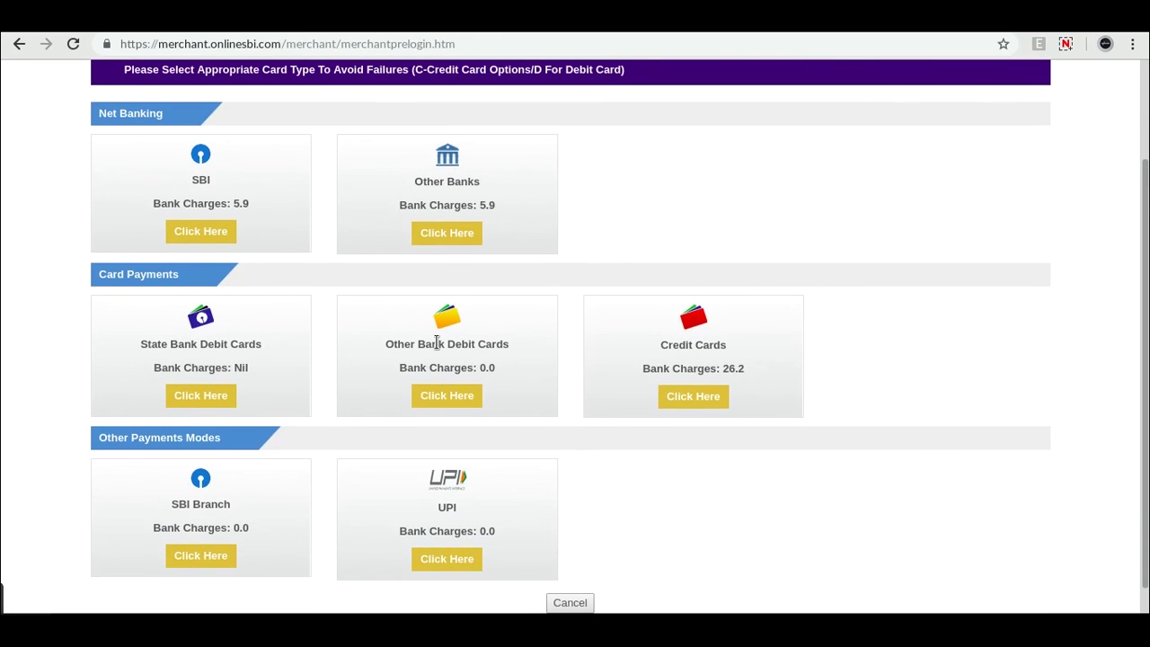
- Pay with Other Bank Debit Cards and confirm the 1400 INR payment details
left_click(457, 398)
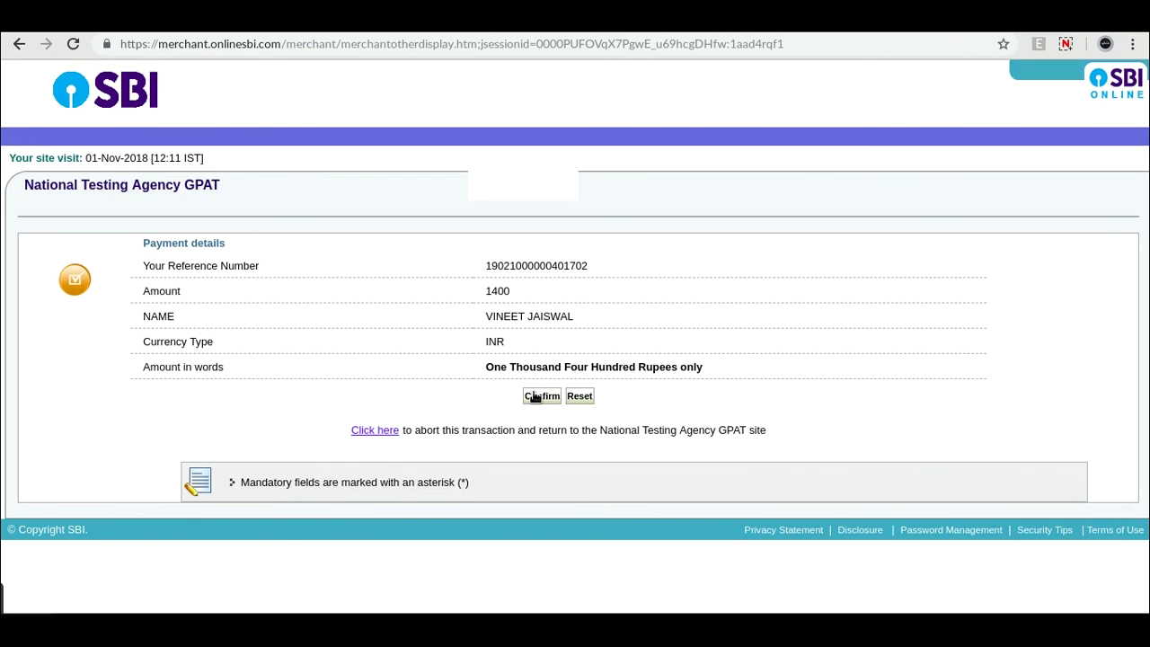
left_click(544, 401)
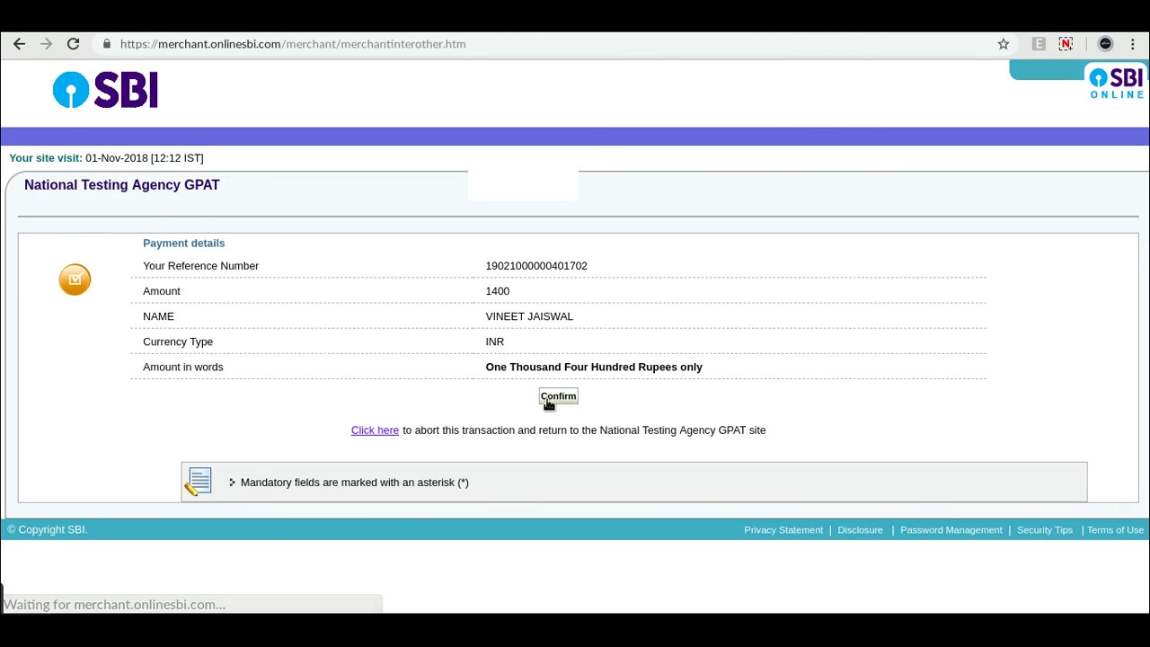
left_click(548, 401)
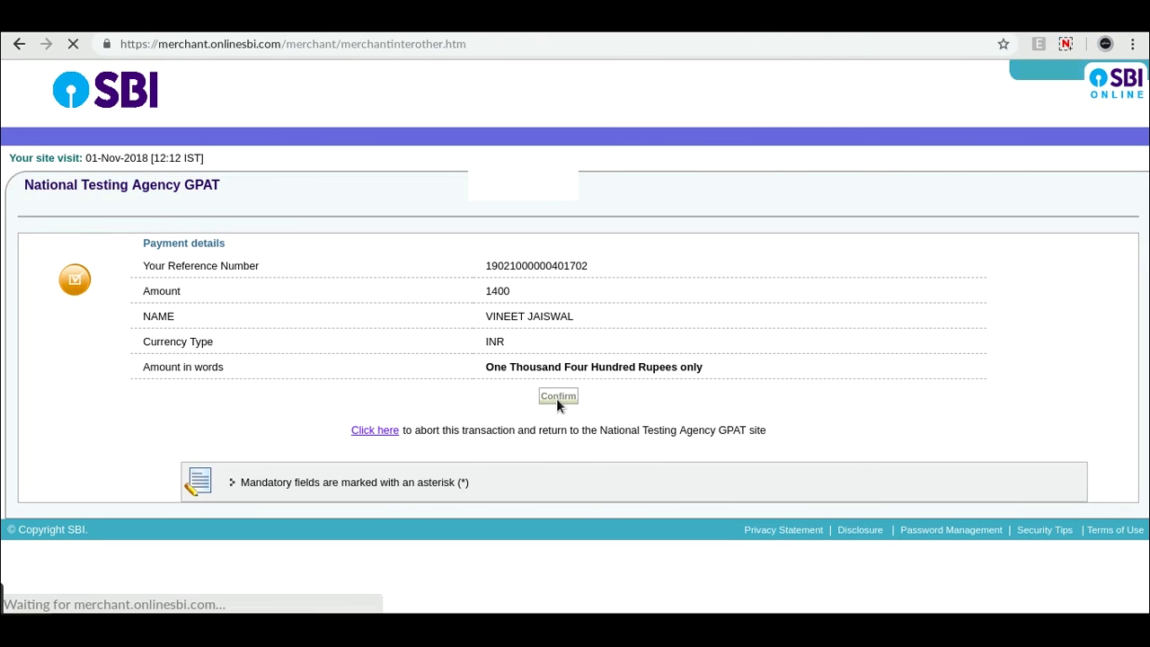